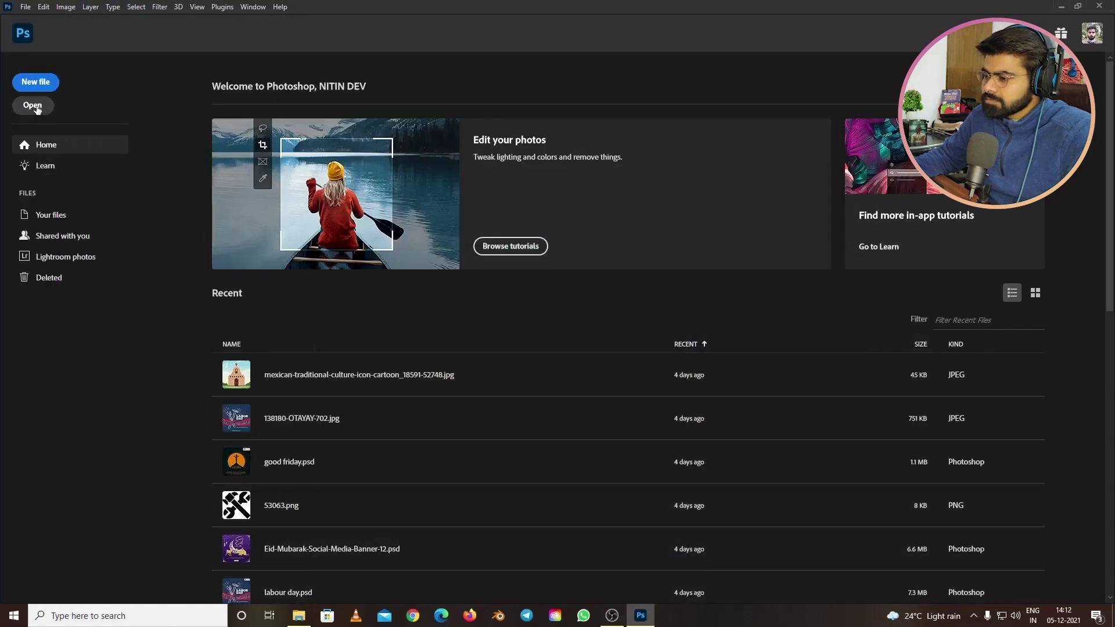
- Open the positive-young-male yellow T-shirt JPG from Downloads and zoom in slightly
click(33, 106)
click(136, 99)
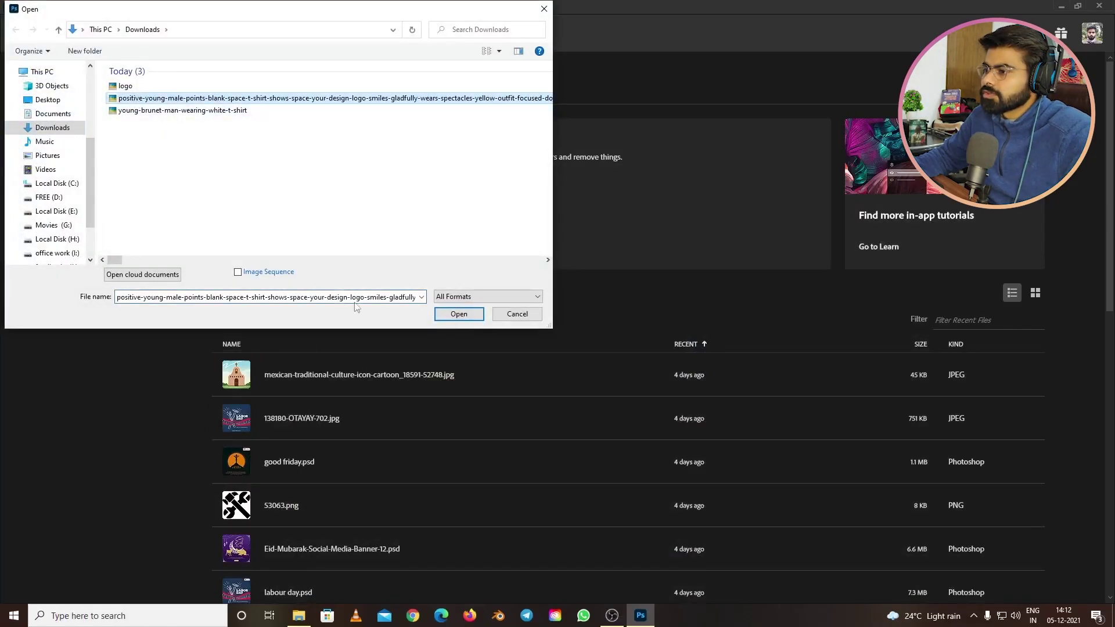
click(459, 313)
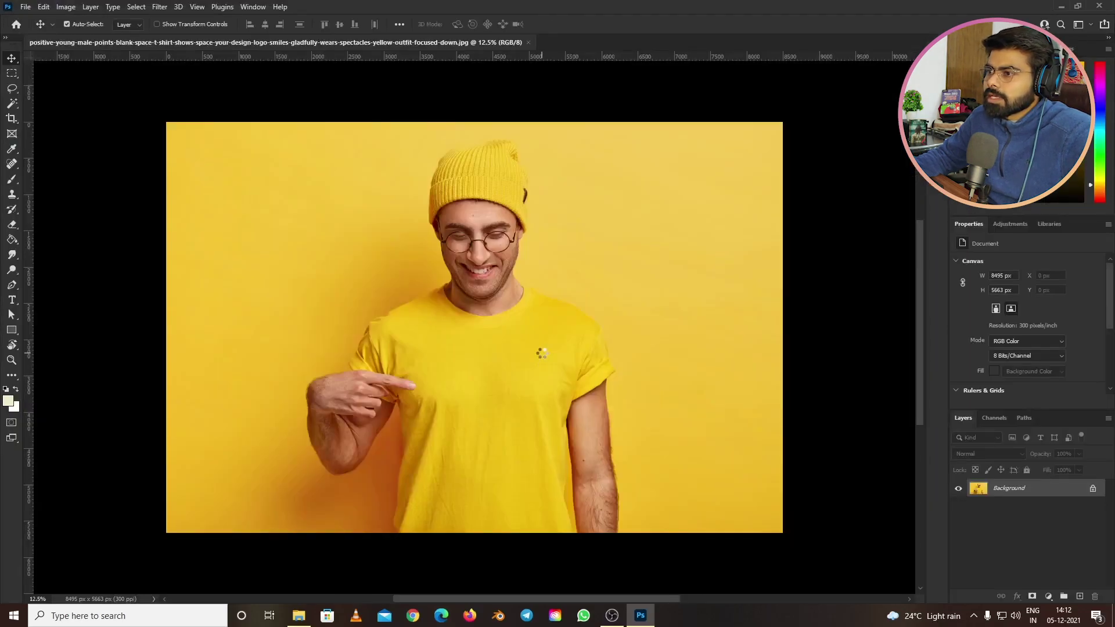
key(ctrl+plus)
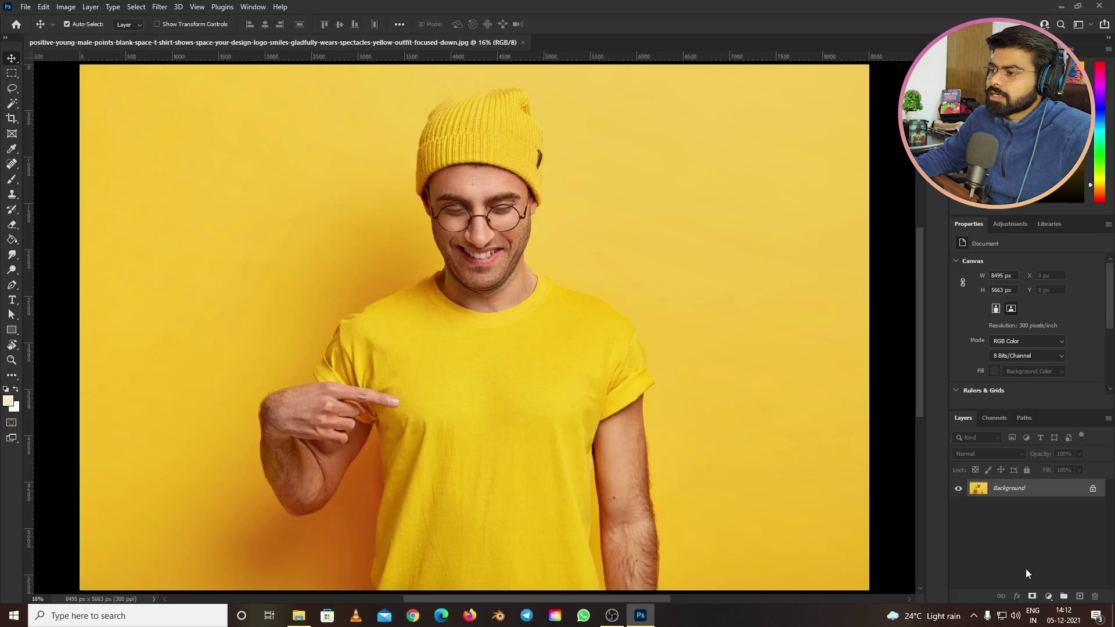
- Drag logo.jpg from the Downloads folder in File Explorer onto the photo
click(298, 615)
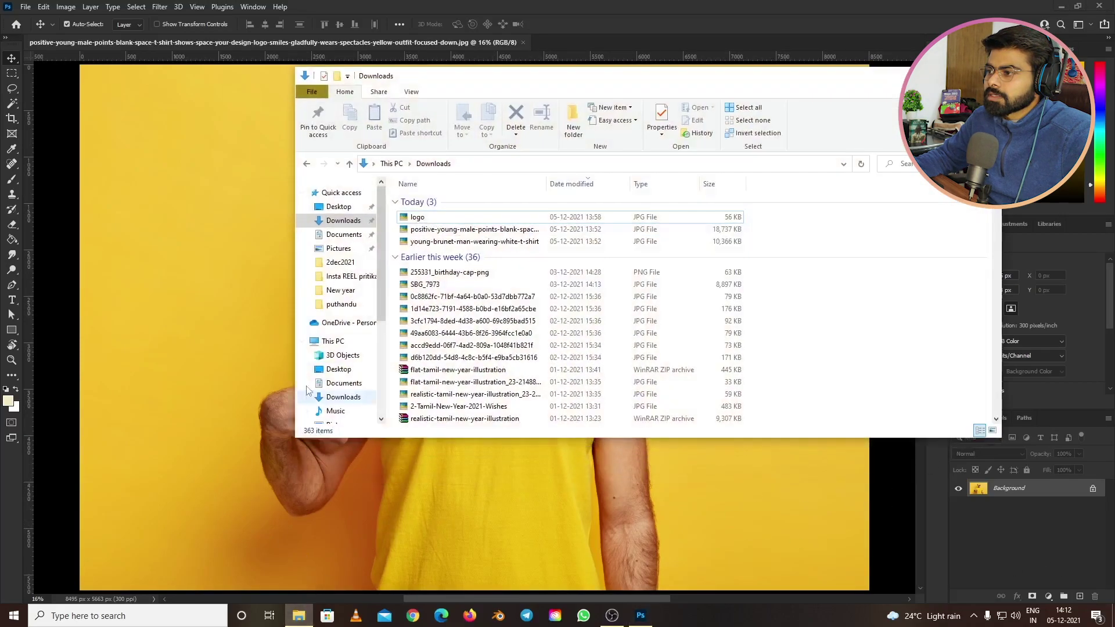
click(453, 217)
shift+click(704, 241)
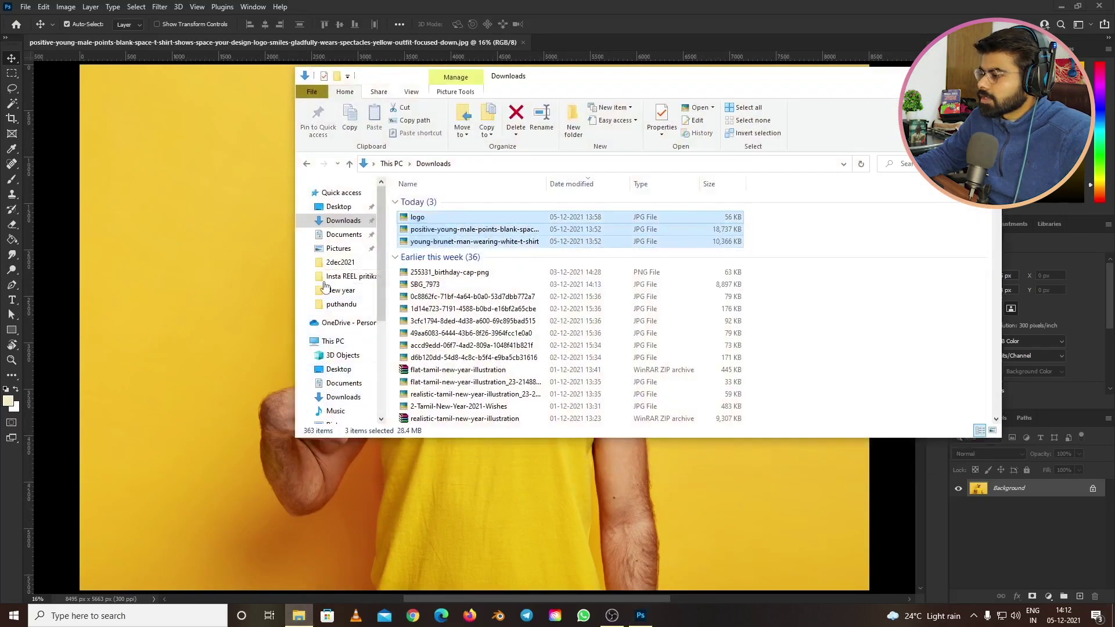
click(745, 233)
drag(418, 217, 477, 267)
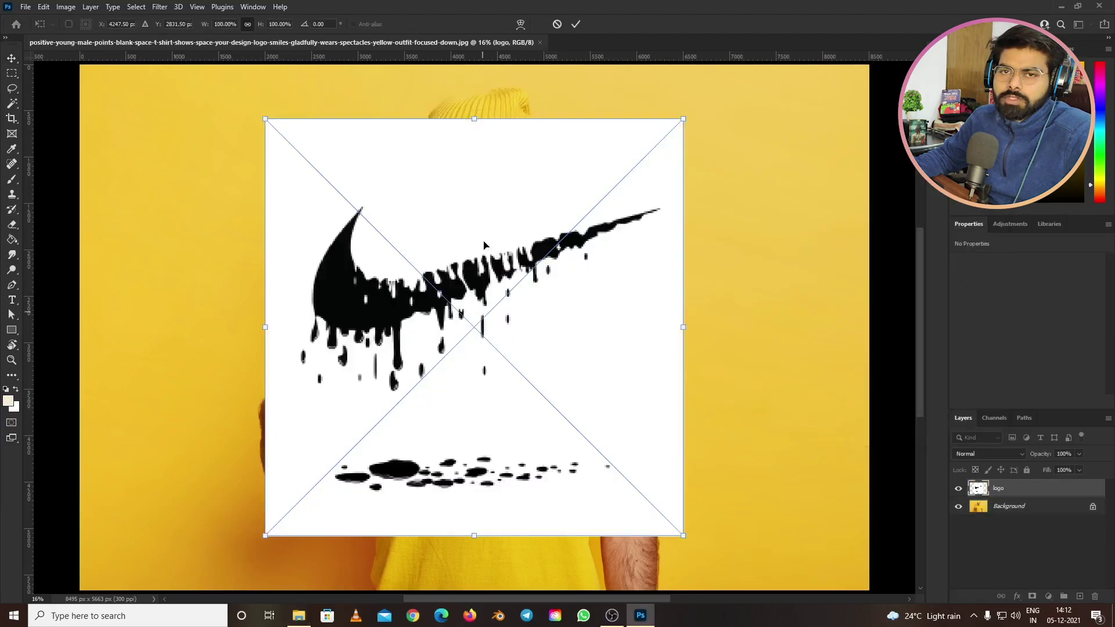
- Scale the logo to about 41% on the chest, tilt it -0.73°, and apply
drag(471, 128, 463, 320)
drag(485, 407, 508, 413)
drag(497, 327, 498, 343)
drag(523, 401, 518, 382)
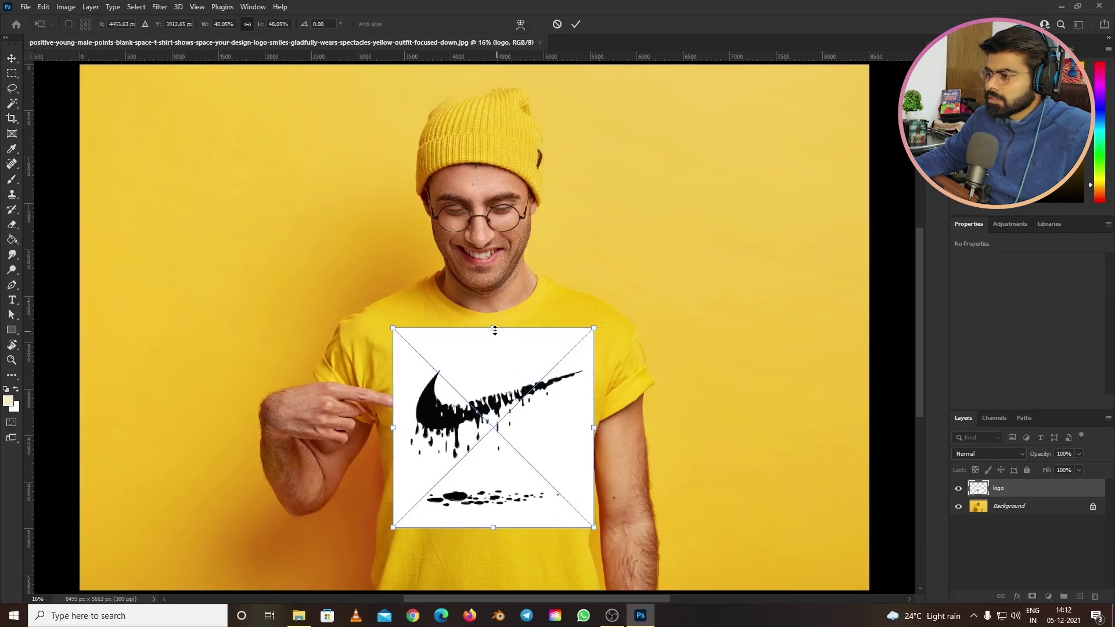
drag(493, 324, 493, 356)
drag(518, 418, 515, 396)
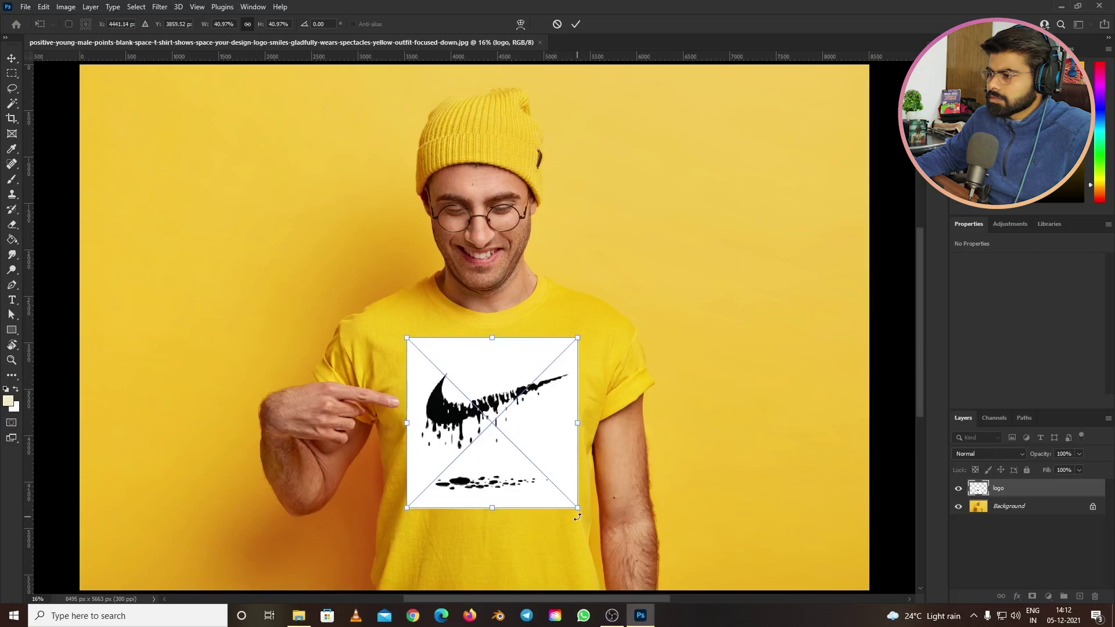
drag(579, 515, 579, 516)
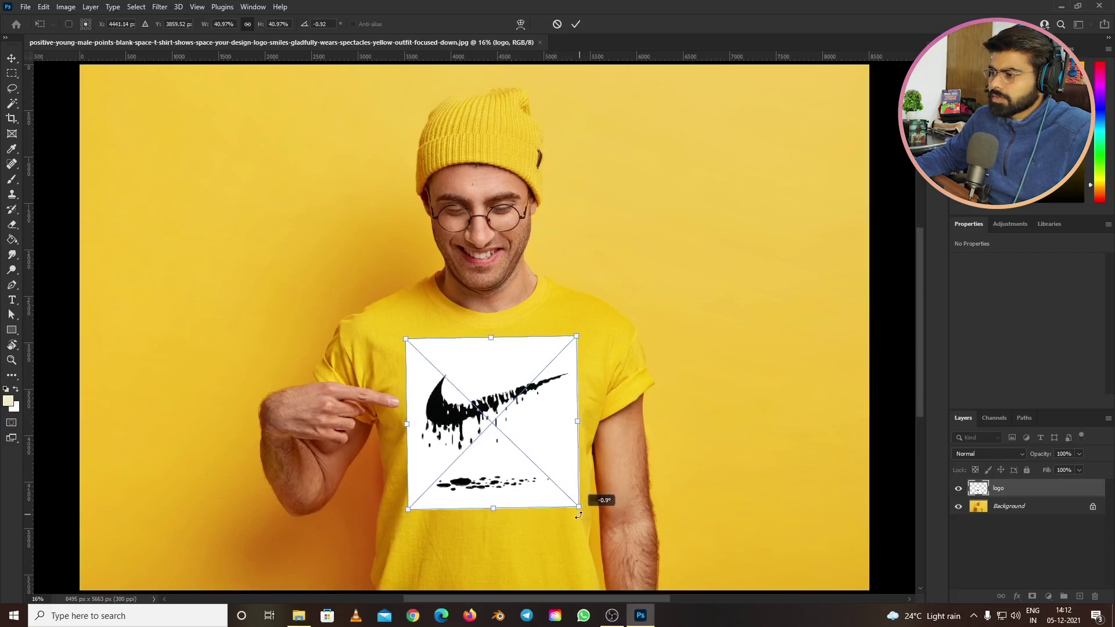
drag(579, 516, 578, 516)
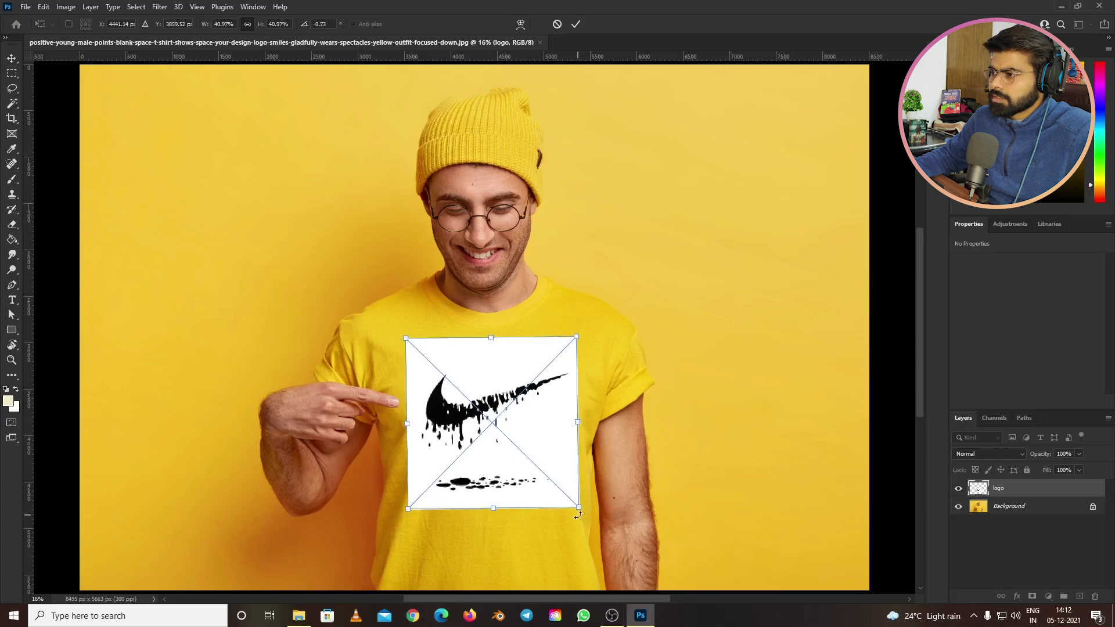
key(Return)
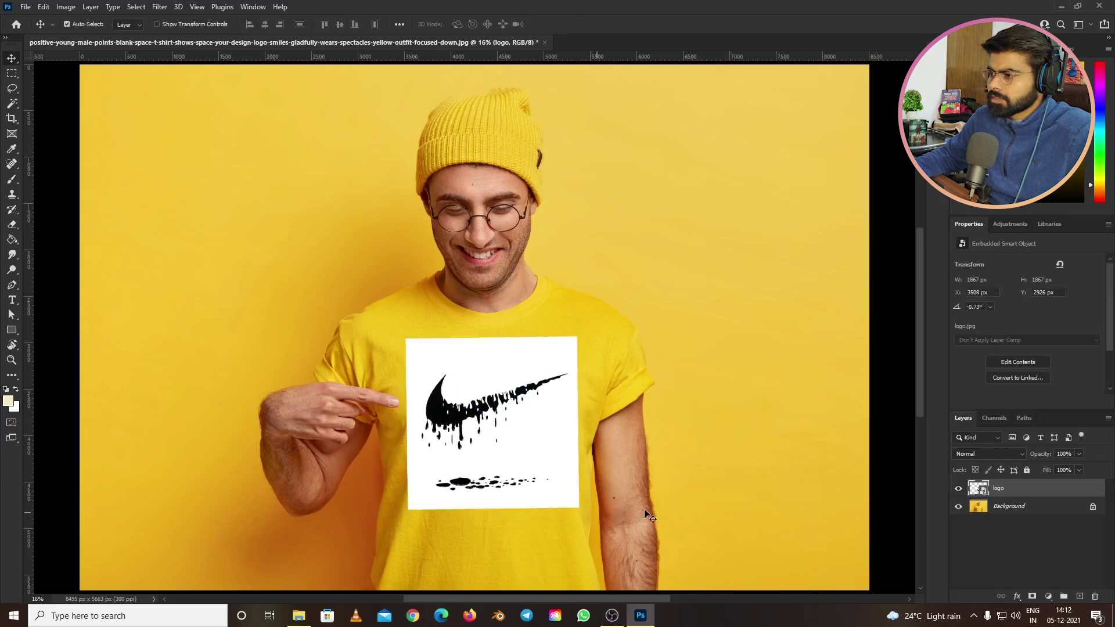
- Hide the logo, unlock the Background layer, and apply Surface Blur with radius 18, threshold 160
click(958, 490)
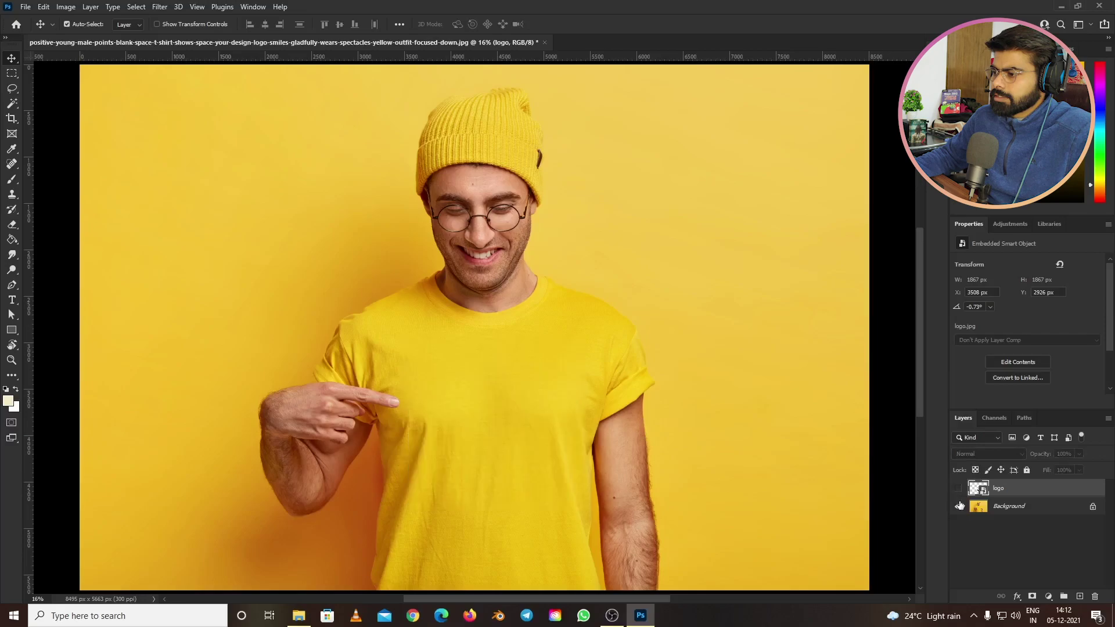
click(1093, 509)
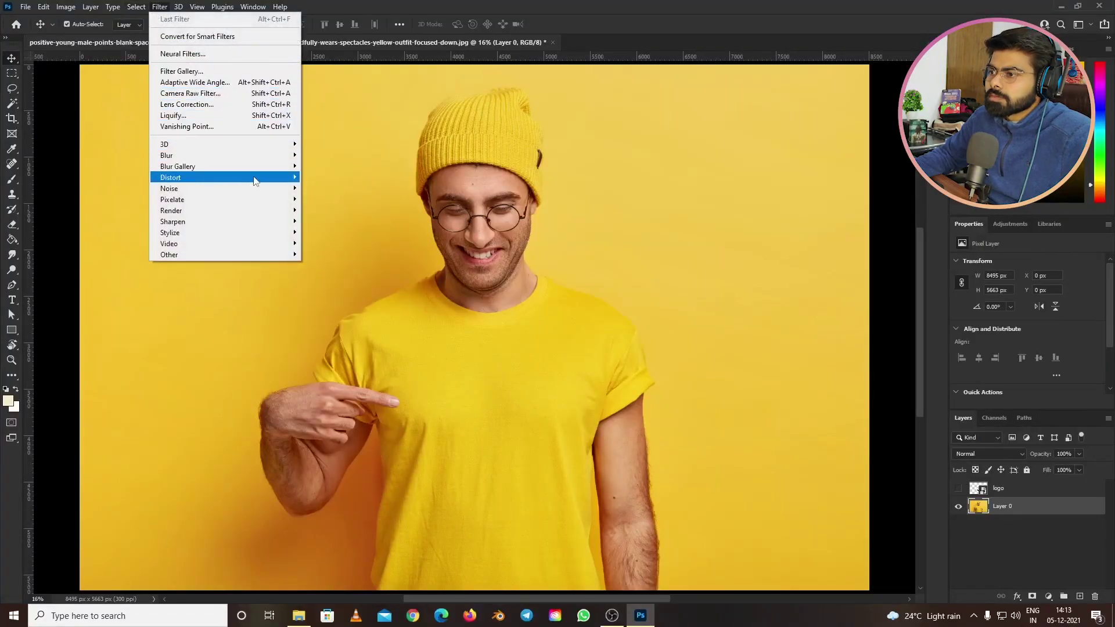
mouse_move(264, 156)
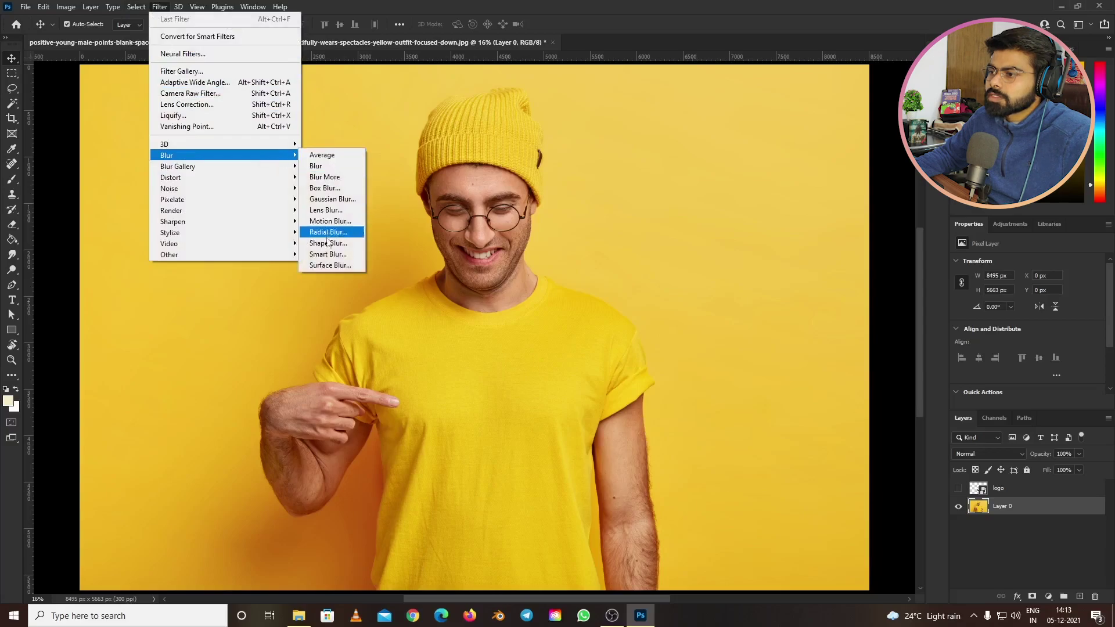
click(328, 265)
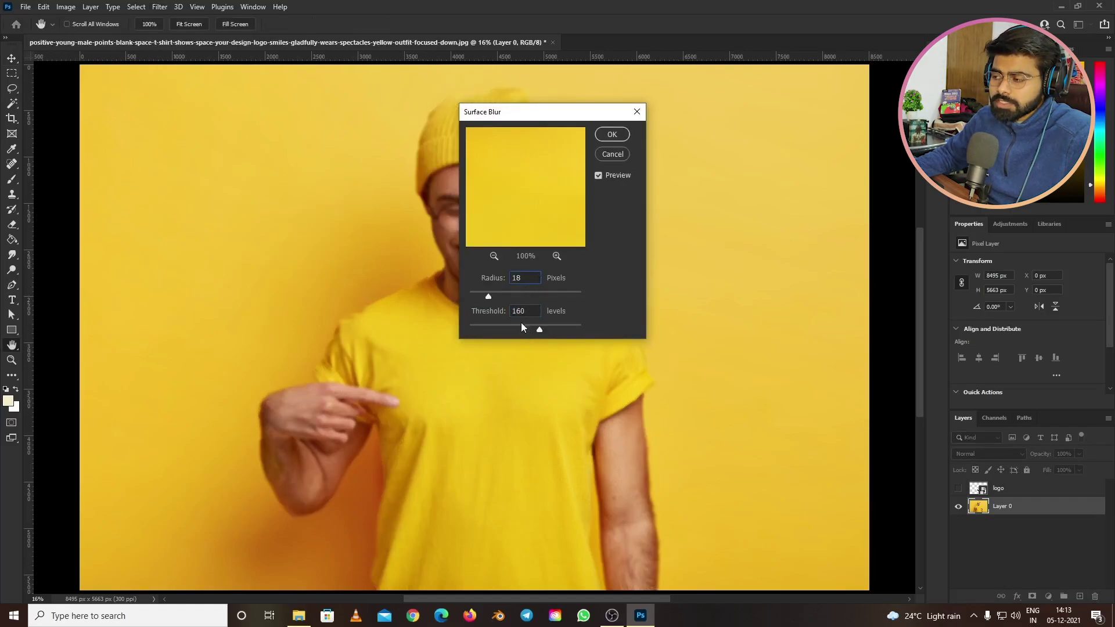
click(612, 135)
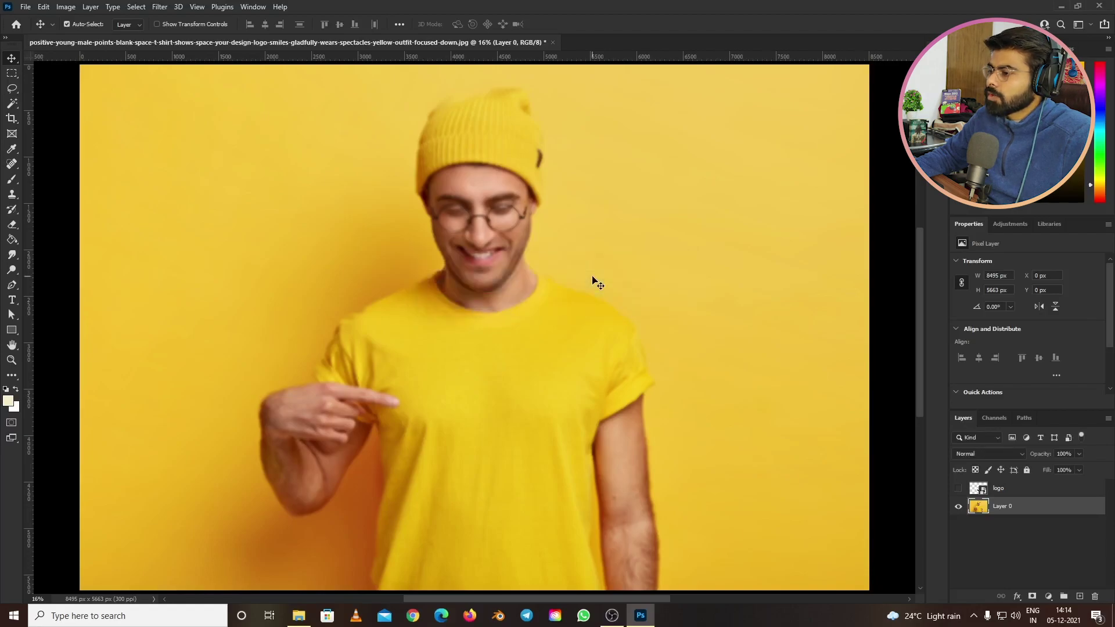
- Save a copy of the blurred image as 'displacement map' PSD in Downloads
click(26, 7)
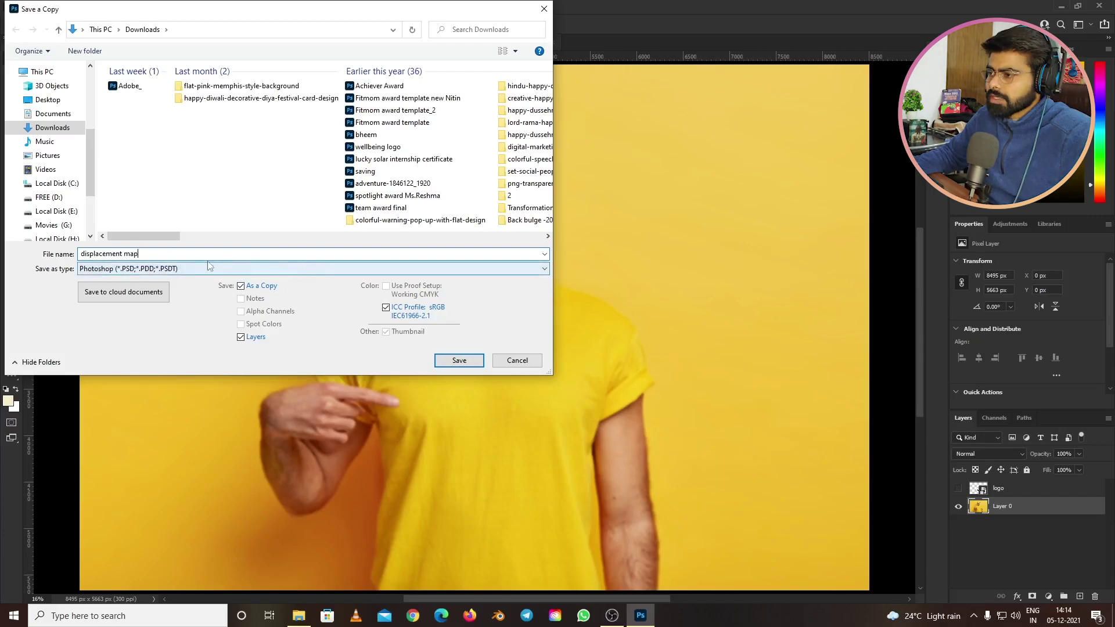
click(459, 360)
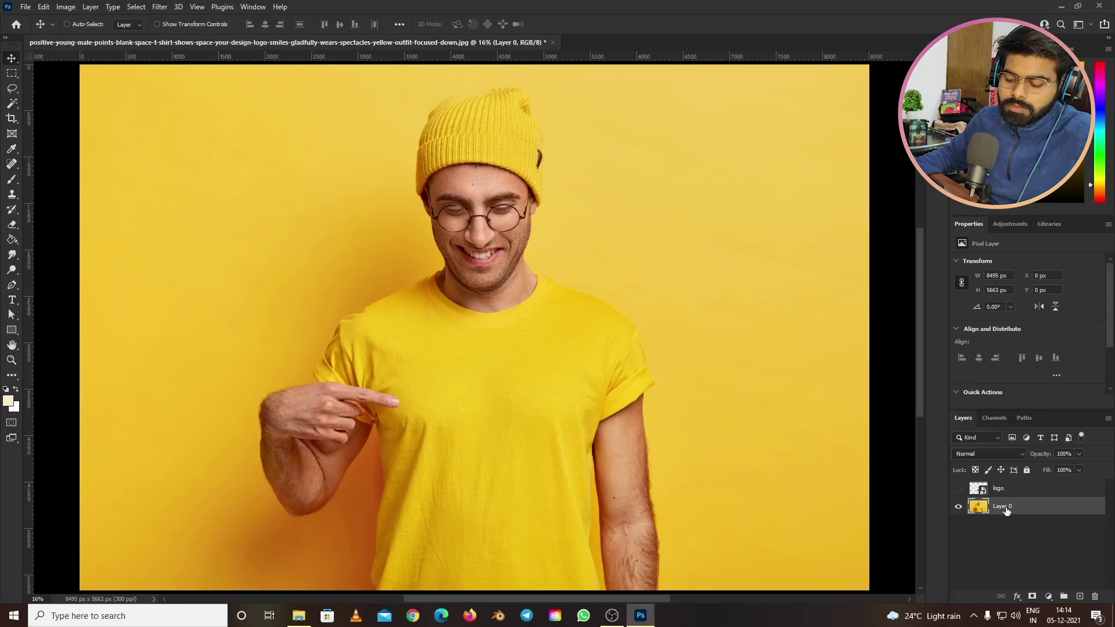
- Duplicate Layer 0, then show the logo layer in Multiply mode at 90% opacity
key(ctrl+j)
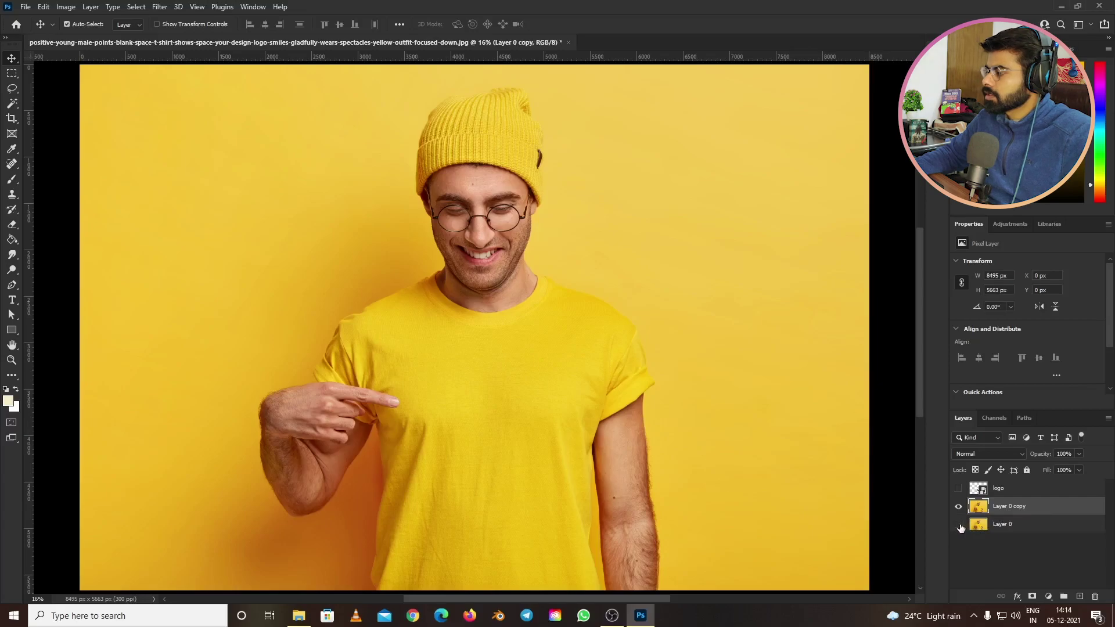
click(959, 489)
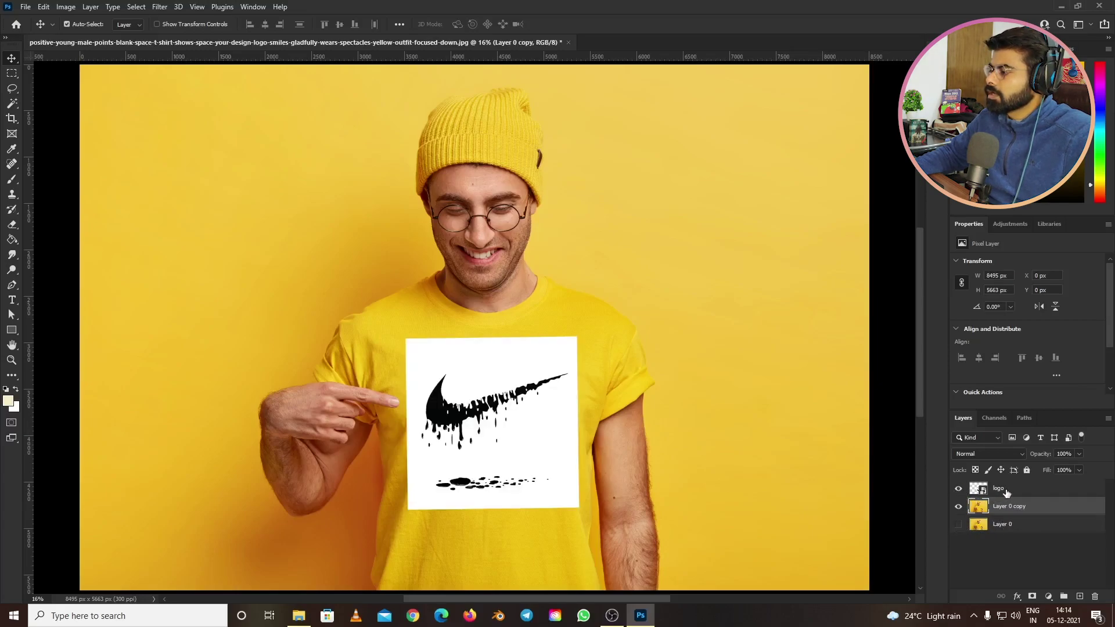
click(1010, 495)
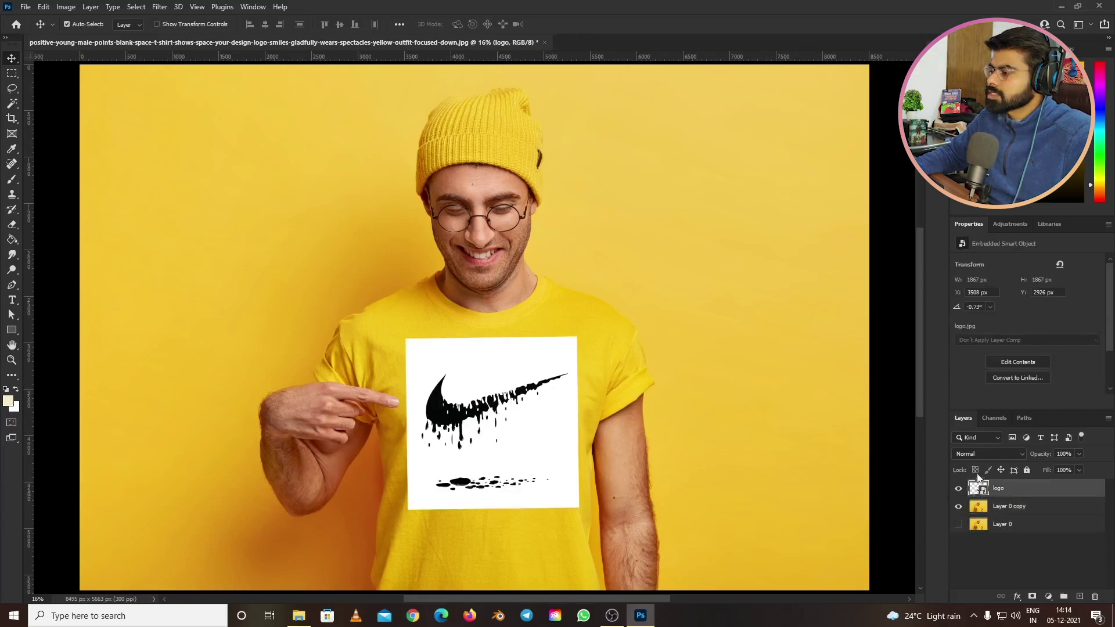
click(992, 455)
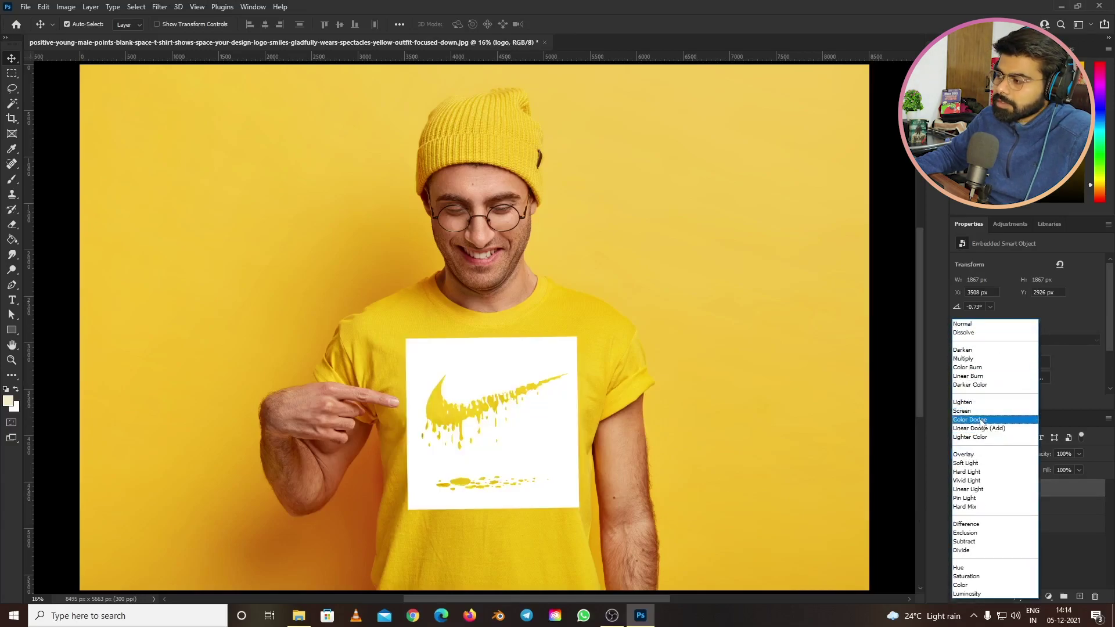
click(969, 359)
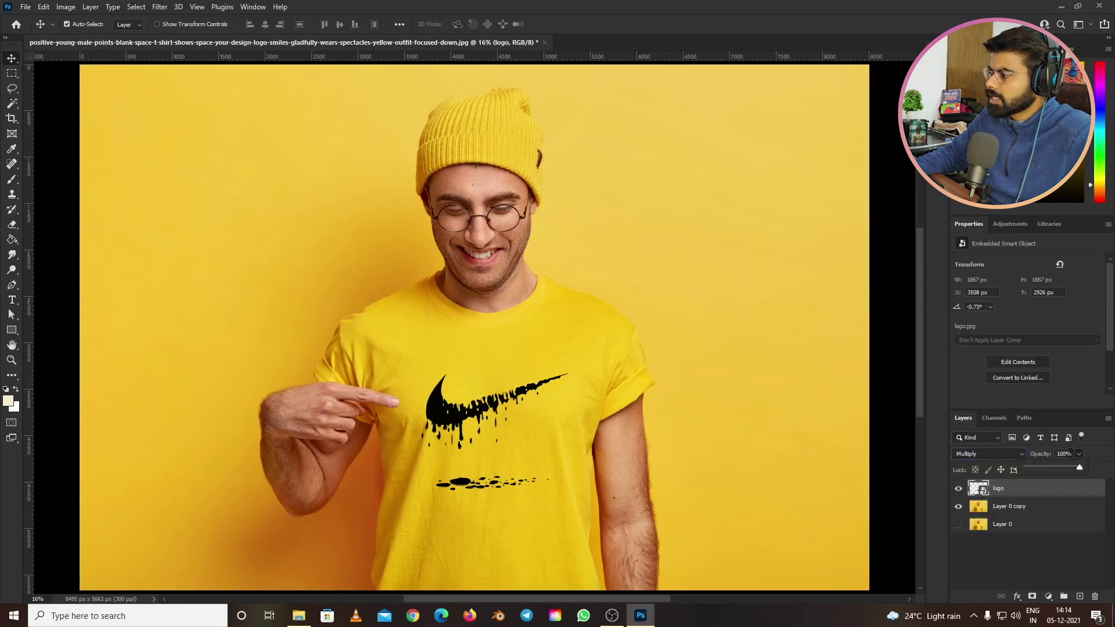
click(1063, 453)
text(90)
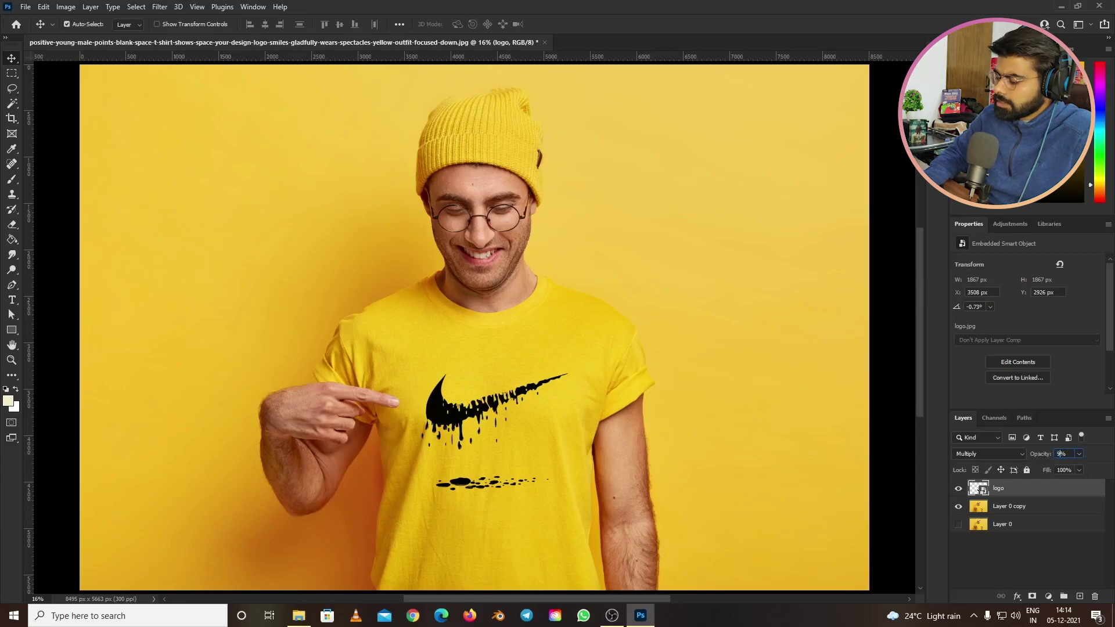
key(Return)
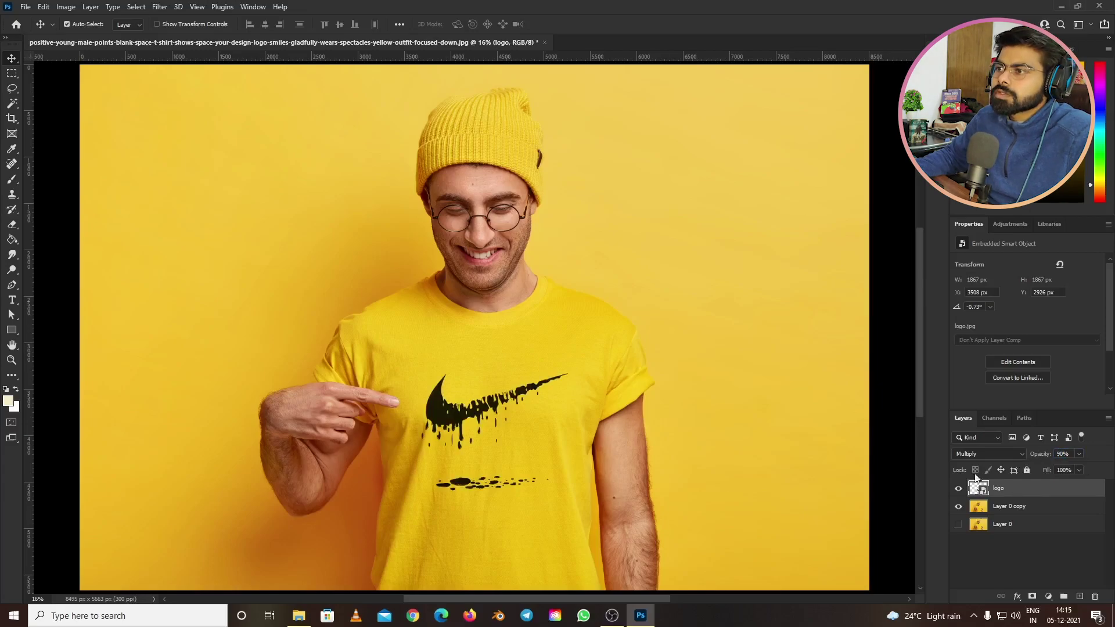
- Apply Displace to the logo using the 'displacement map' PSD, then collapse its Smart Filters row
click(161, 7)
mouse_move(278, 177)
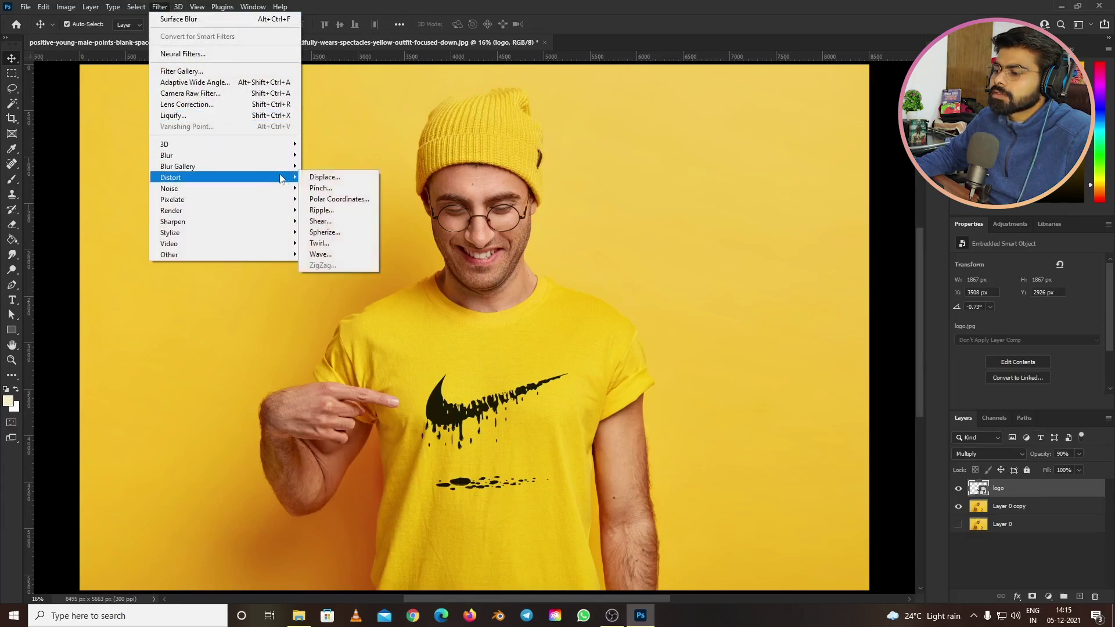
click(323, 177)
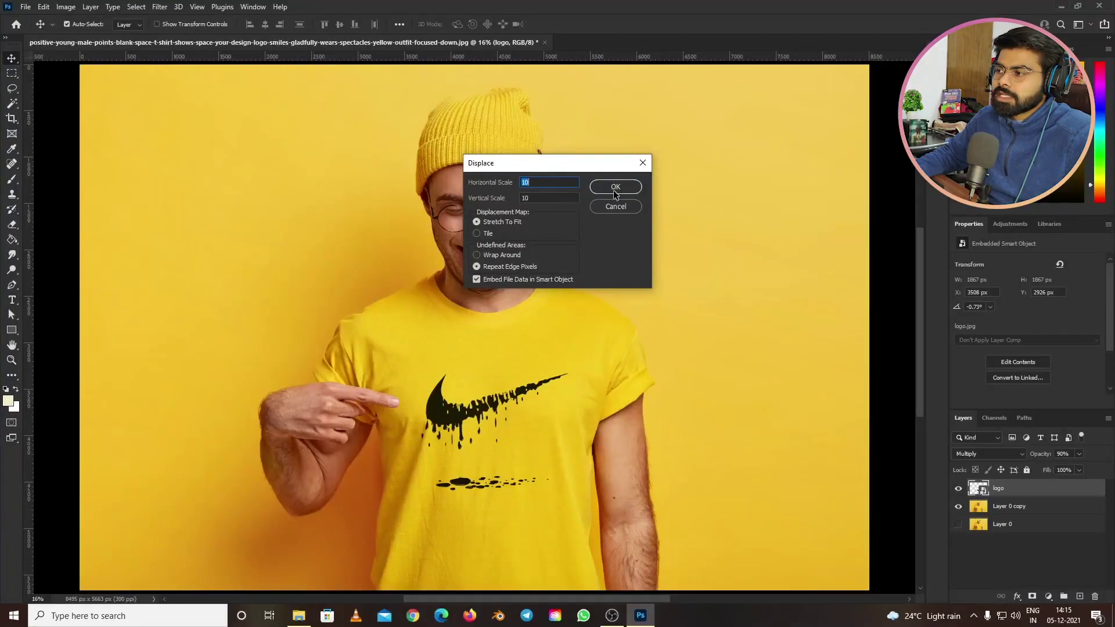
click(615, 187)
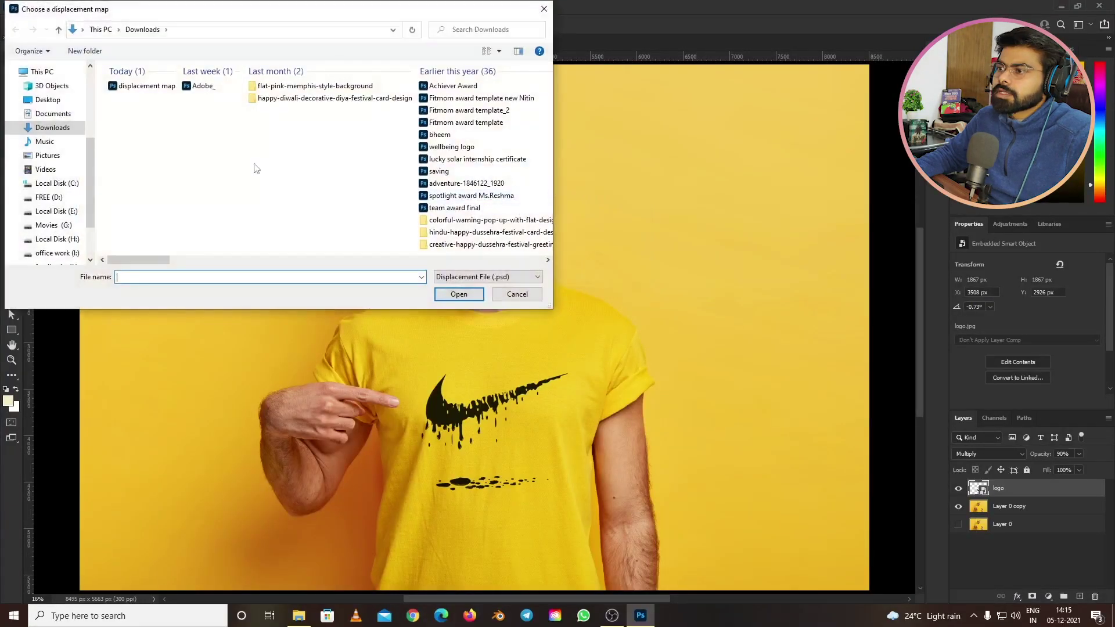
click(146, 87)
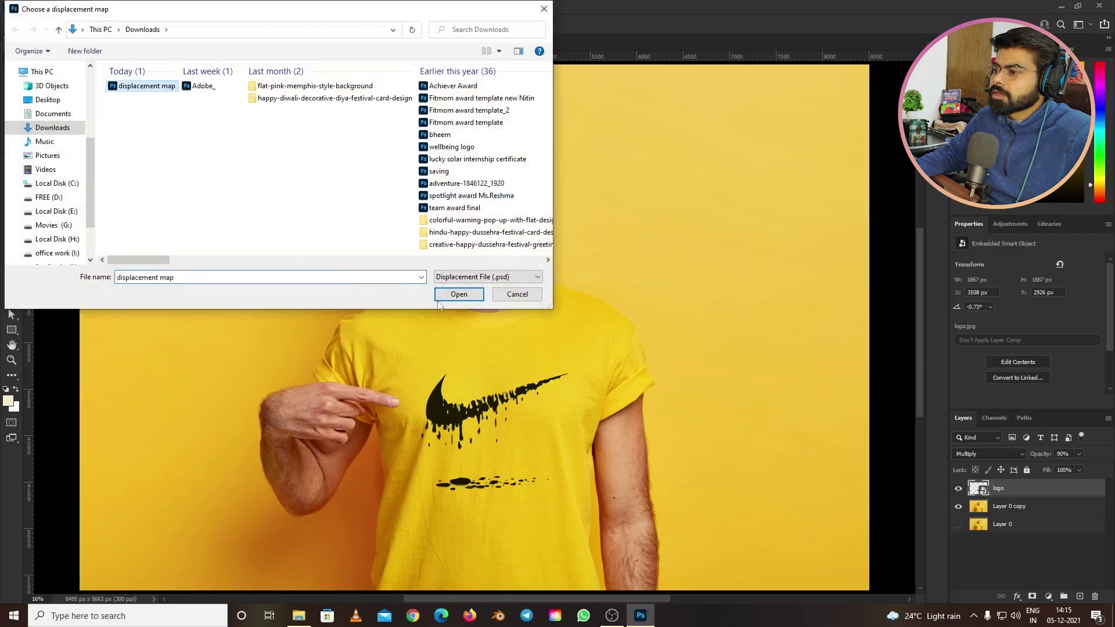
click(458, 296)
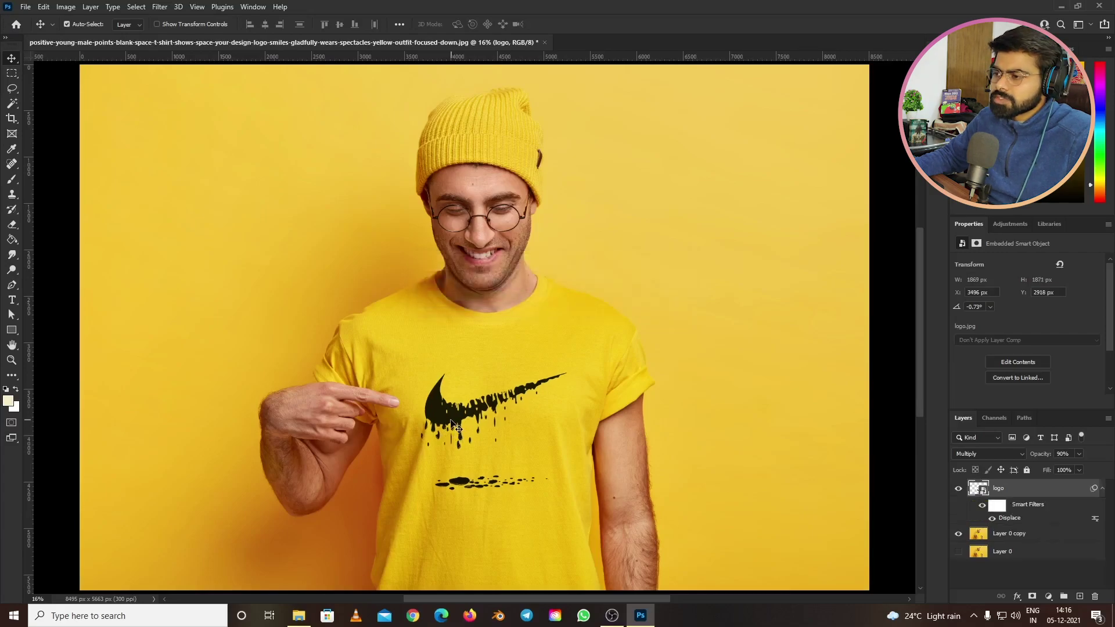
scroll(454, 426, up, 6)
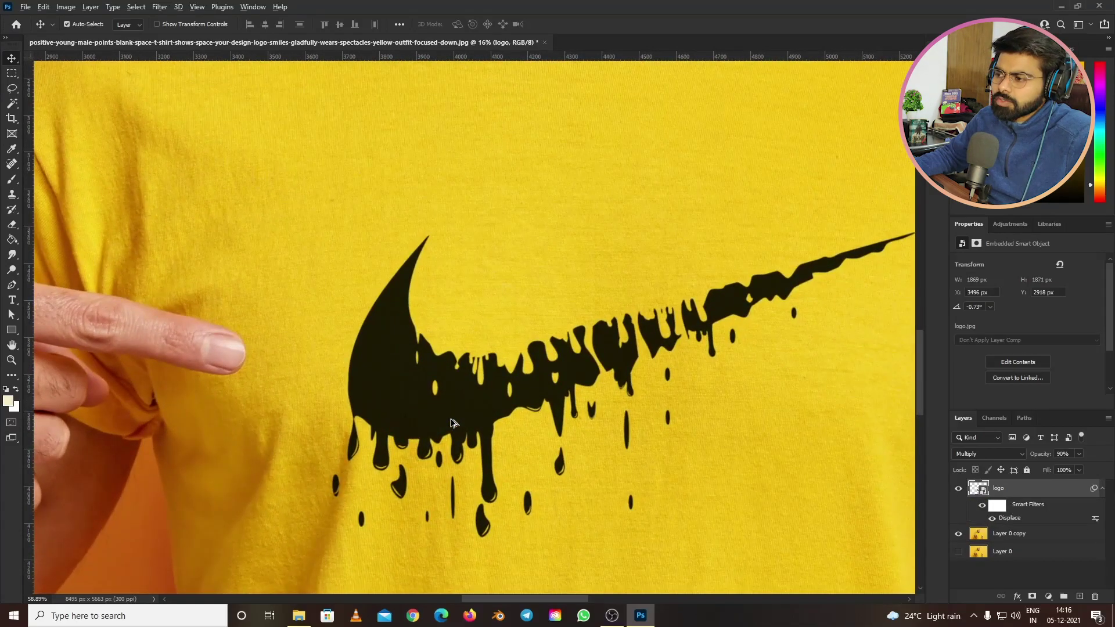
scroll(454, 423, up, 3)
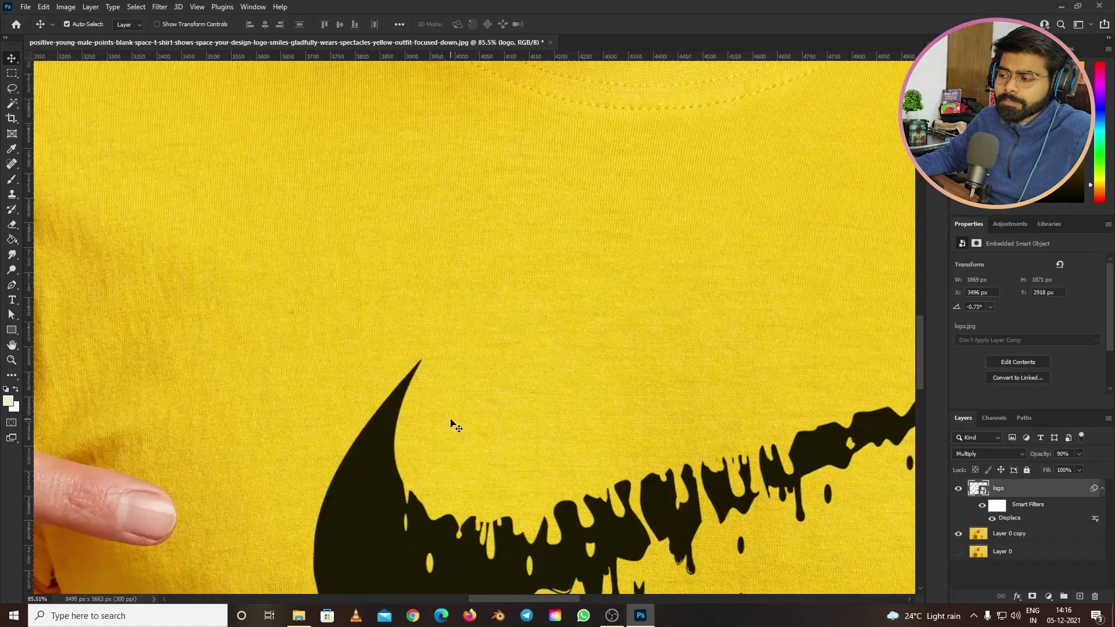
scroll(455, 426, down, 9)
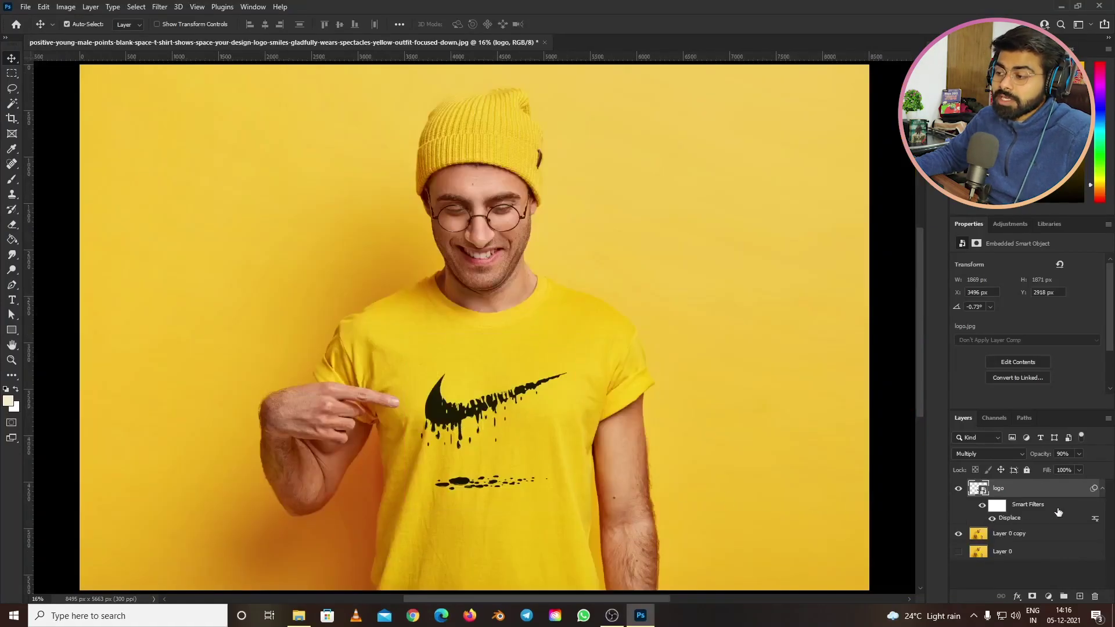
click(1102, 490)
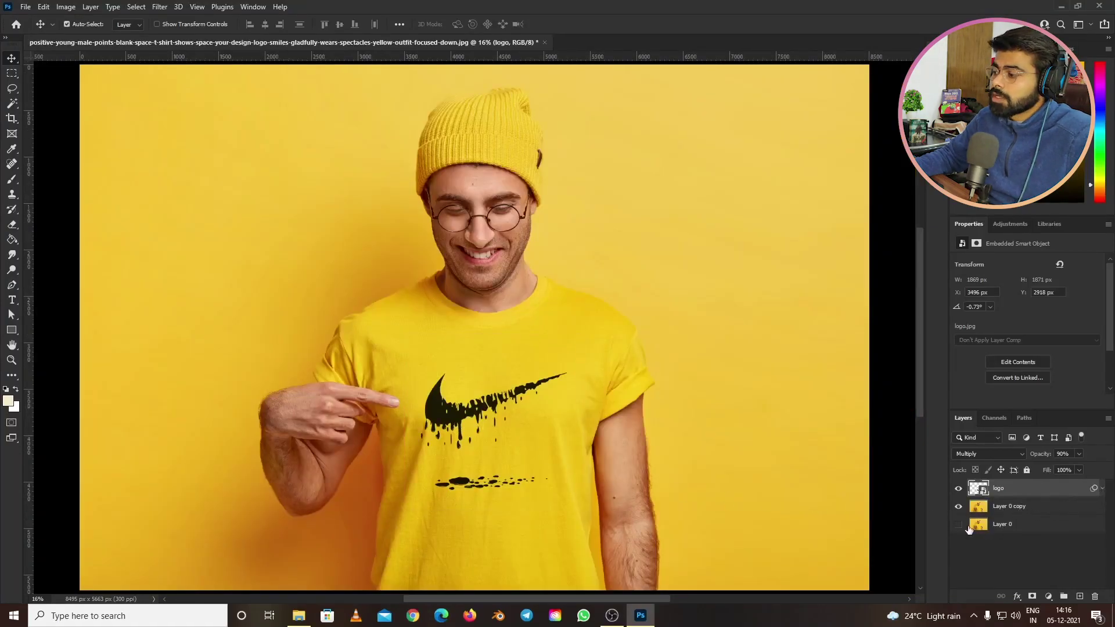
- Move Layer 0 above the logo, clip it, and set Linear Dodge (Add) at about 50% opacity
click(1006, 526)
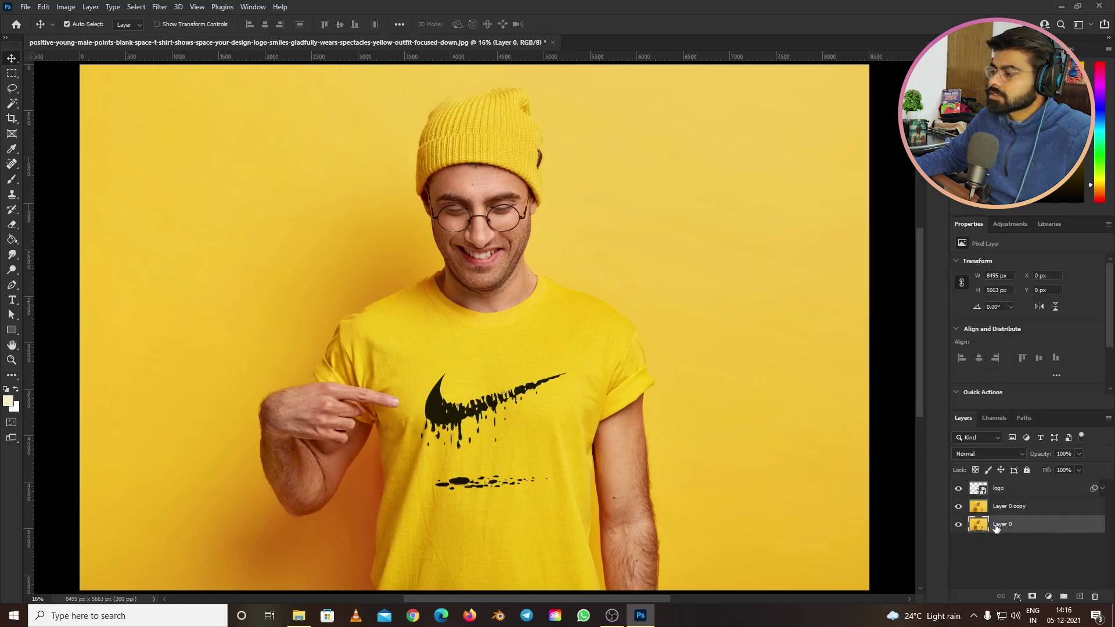
drag(1001, 529, 1006, 494)
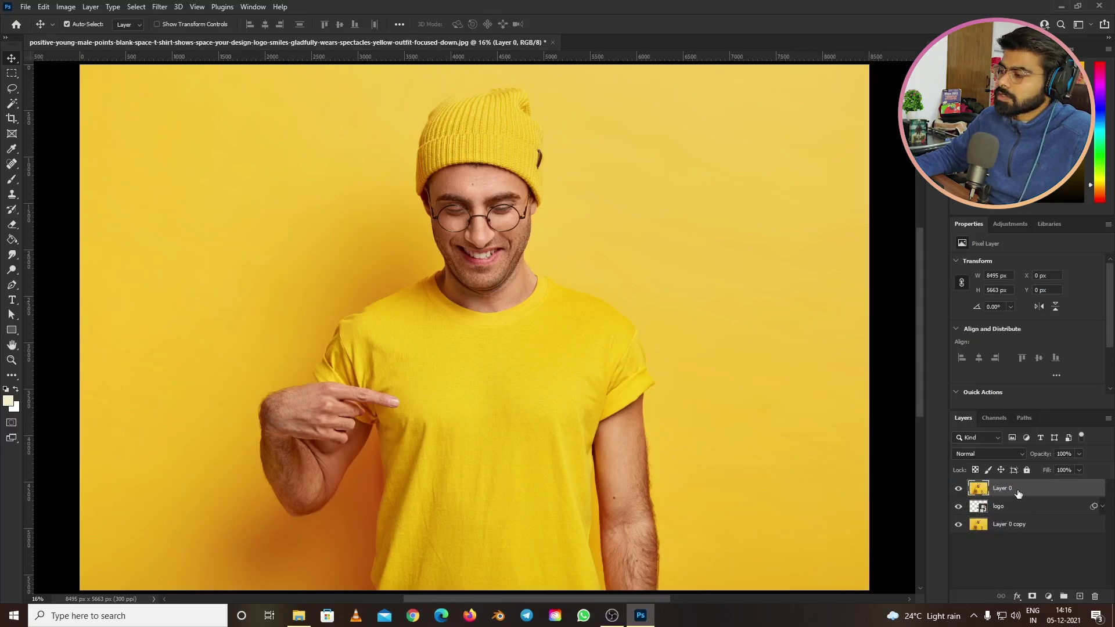
alt+click(1018, 496)
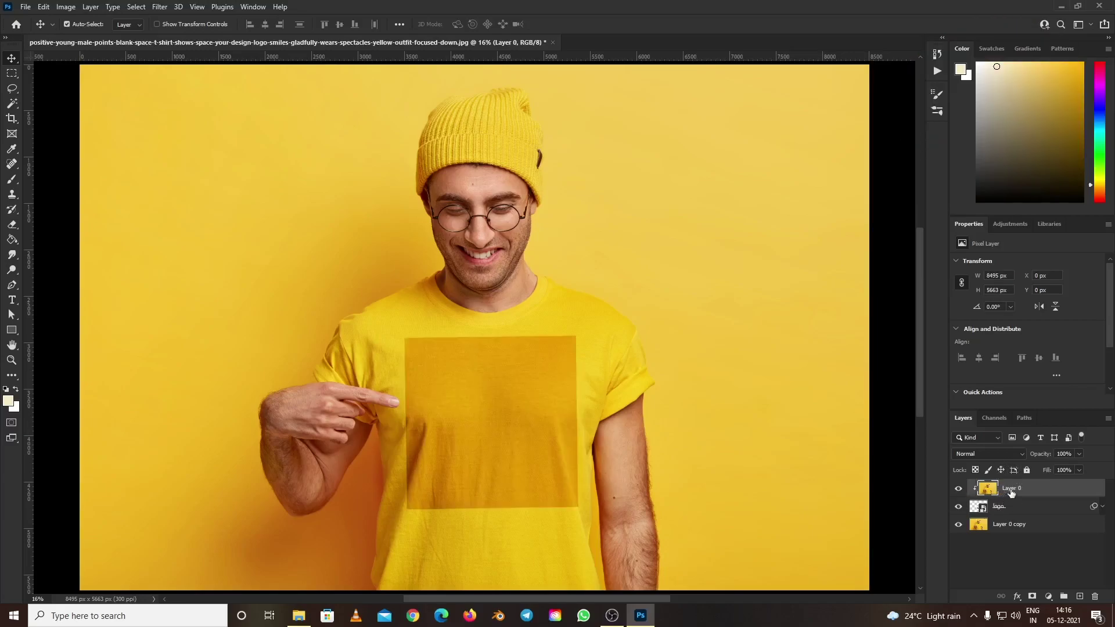
click(1019, 455)
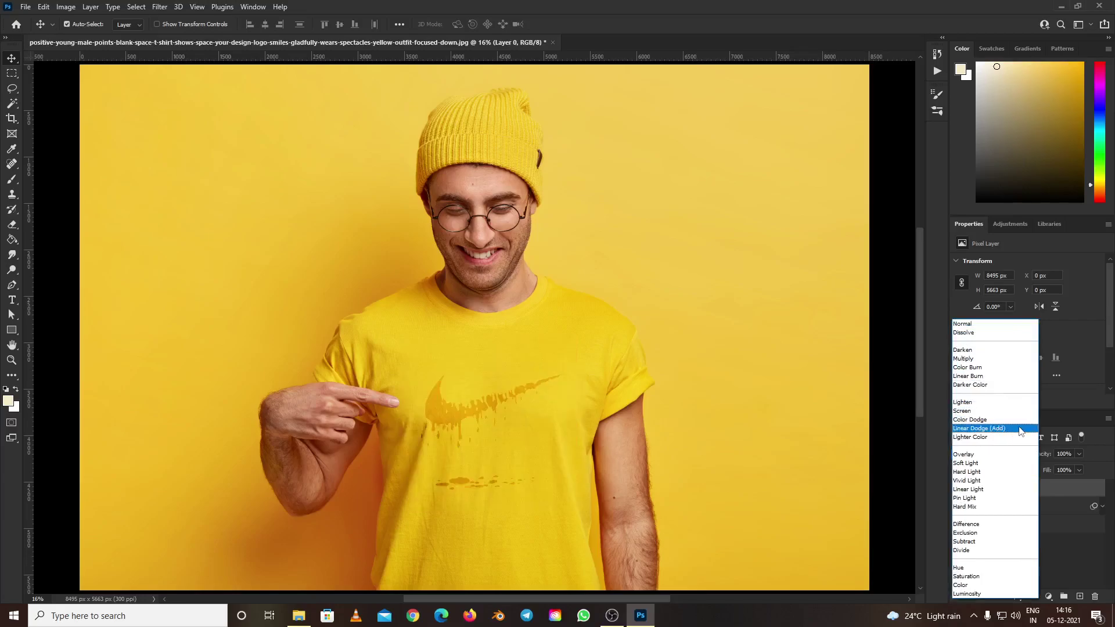
click(1020, 429)
click(1078, 455)
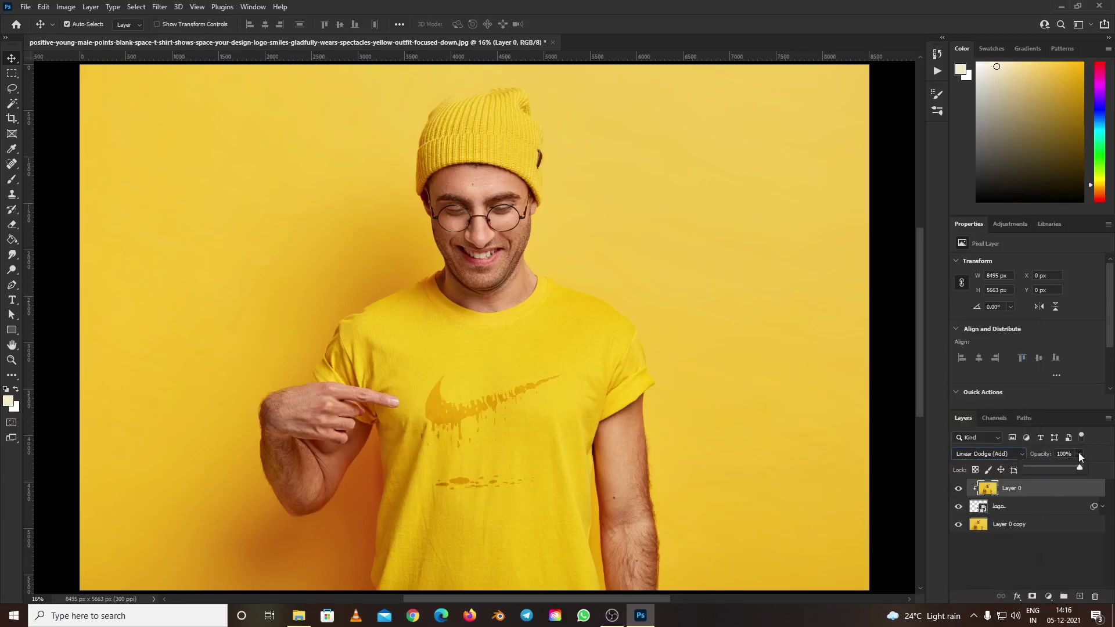
drag(1057, 469, 1055, 469)
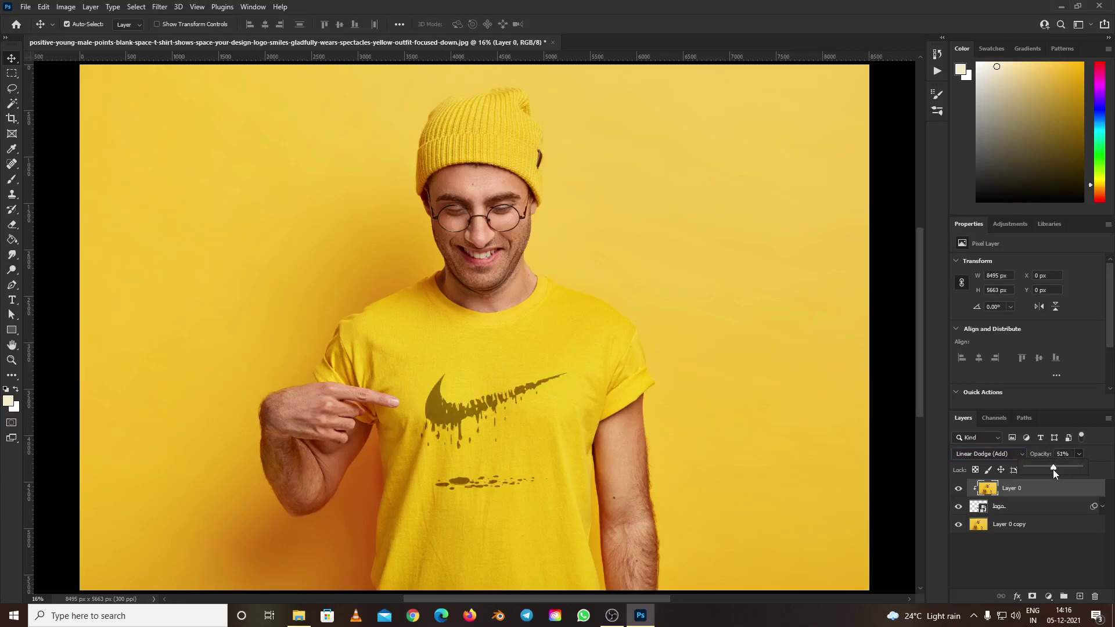
click(1013, 554)
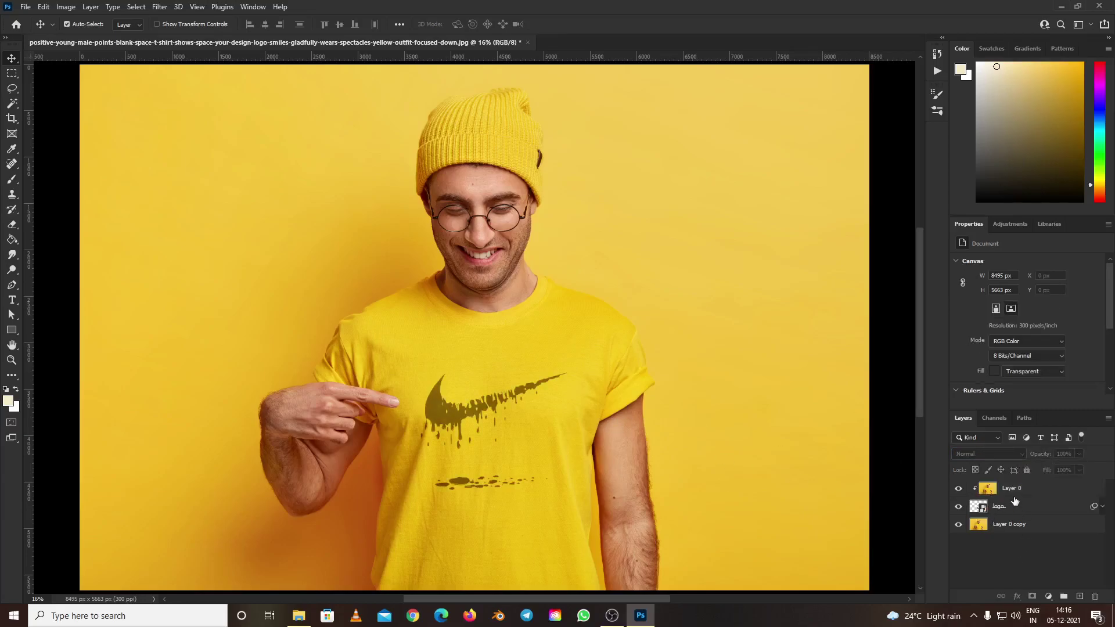
- Open Levels on Layer 0 and drag the midtone input to 0.06 to turn the swoosh dark brown
click(1014, 493)
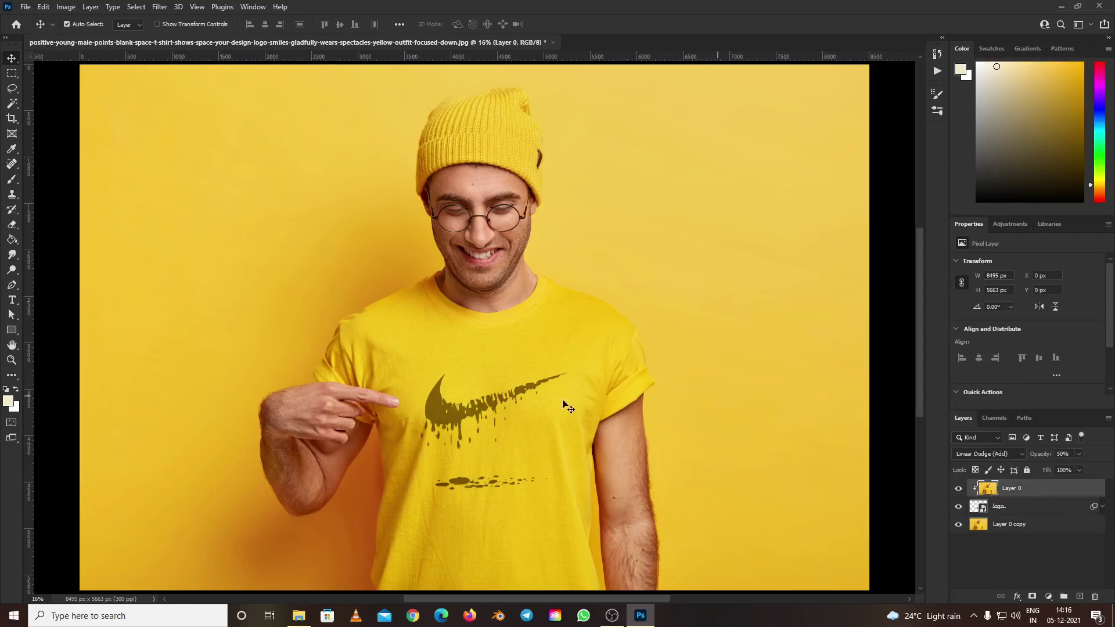
click(65, 7)
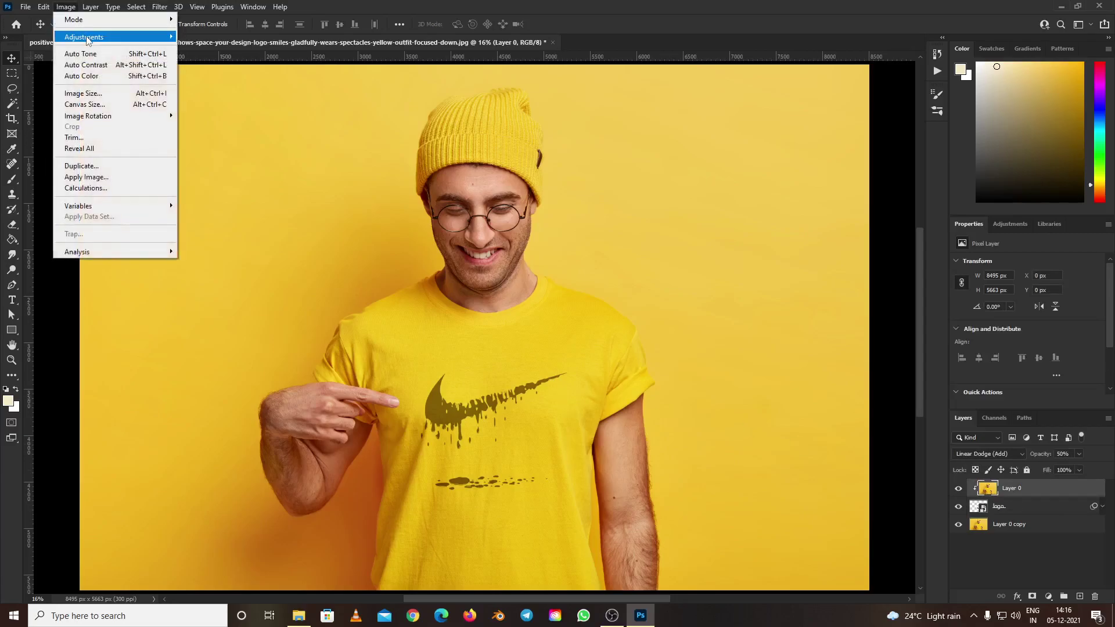
mouse_move(90, 38)
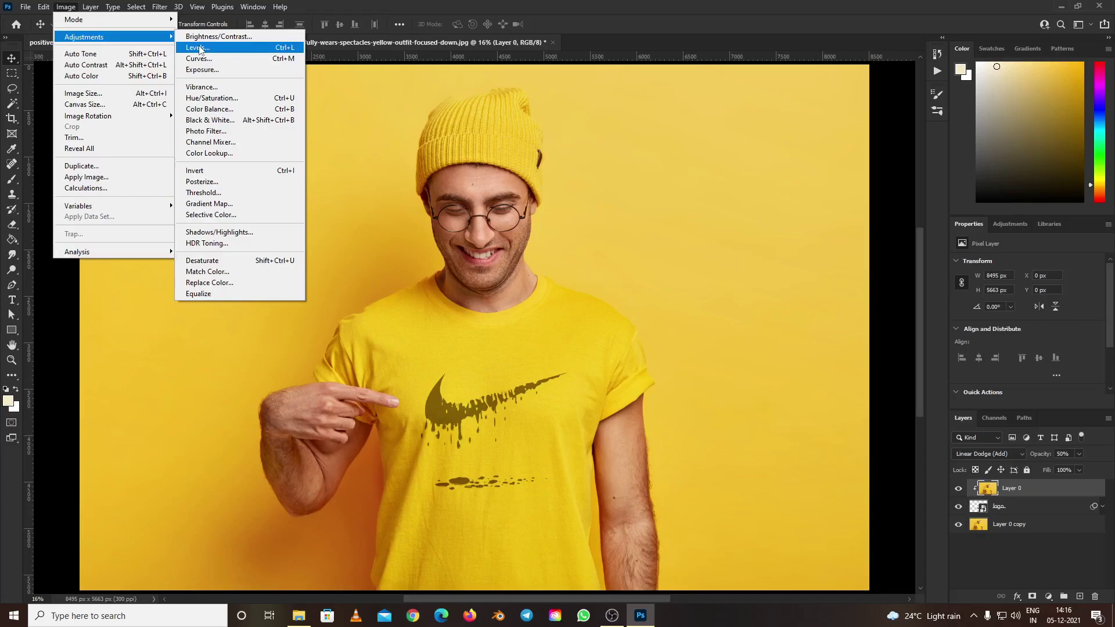
click(199, 50)
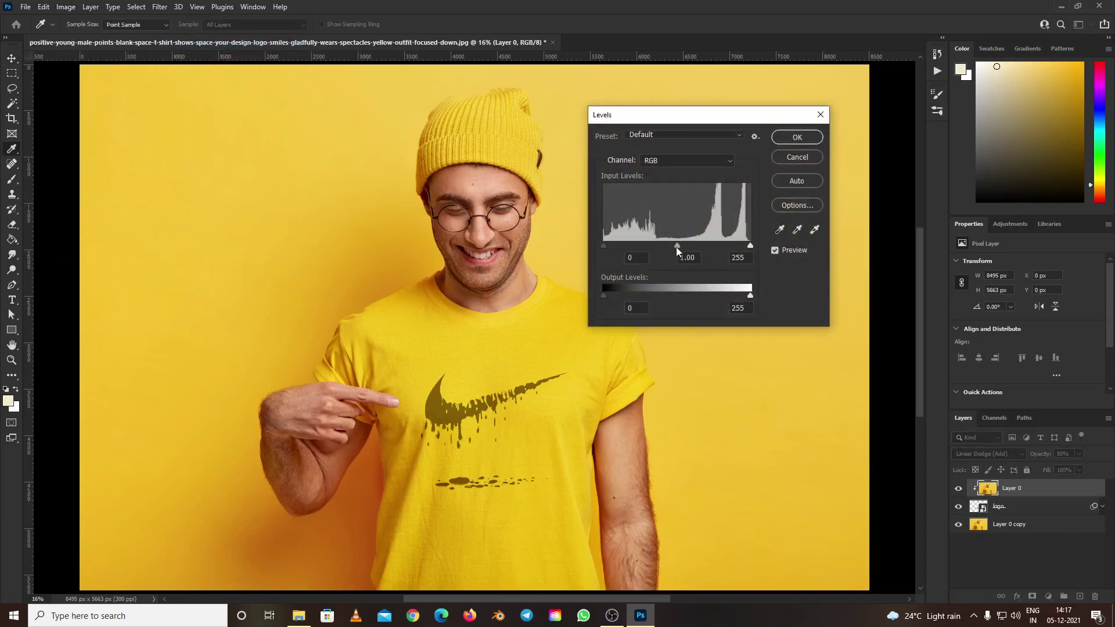
drag(677, 246, 742, 246)
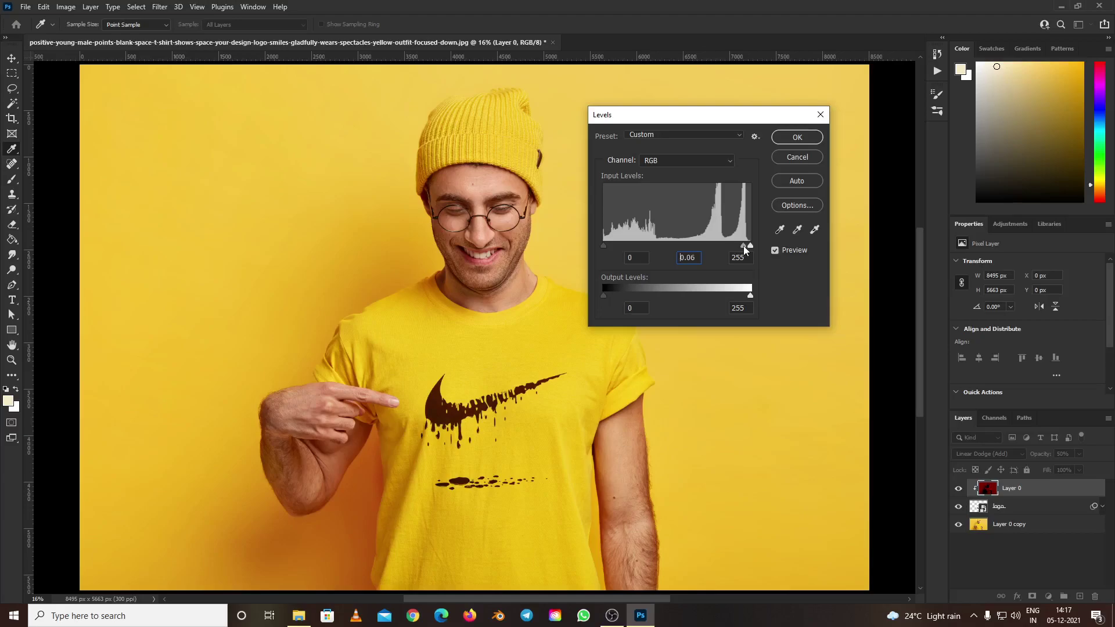
click(797, 137)
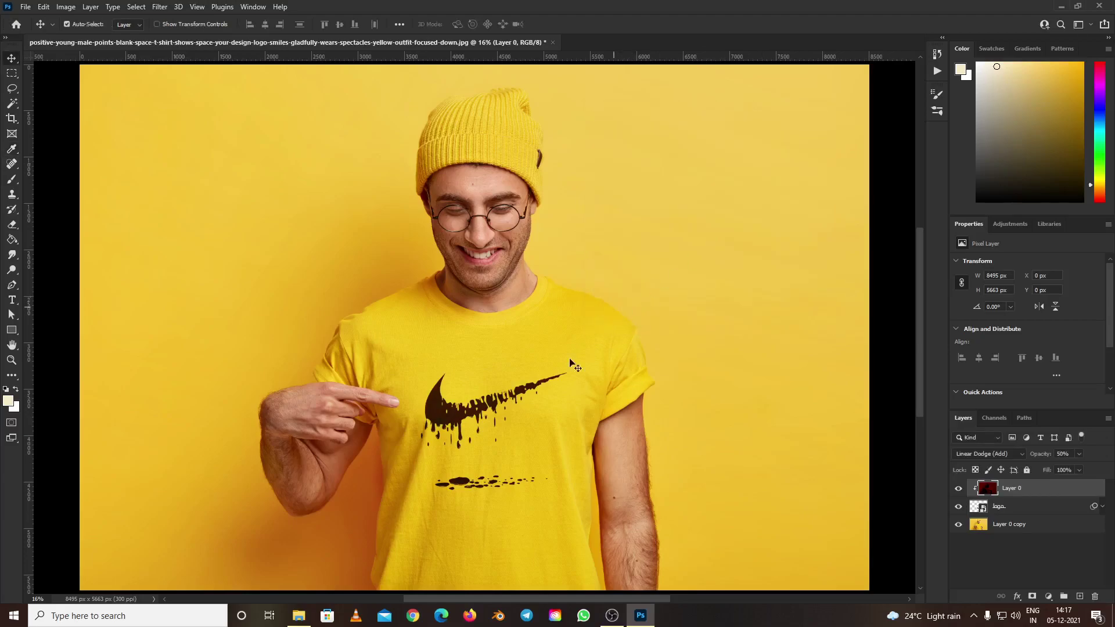
scroll(486, 409, up, 3)
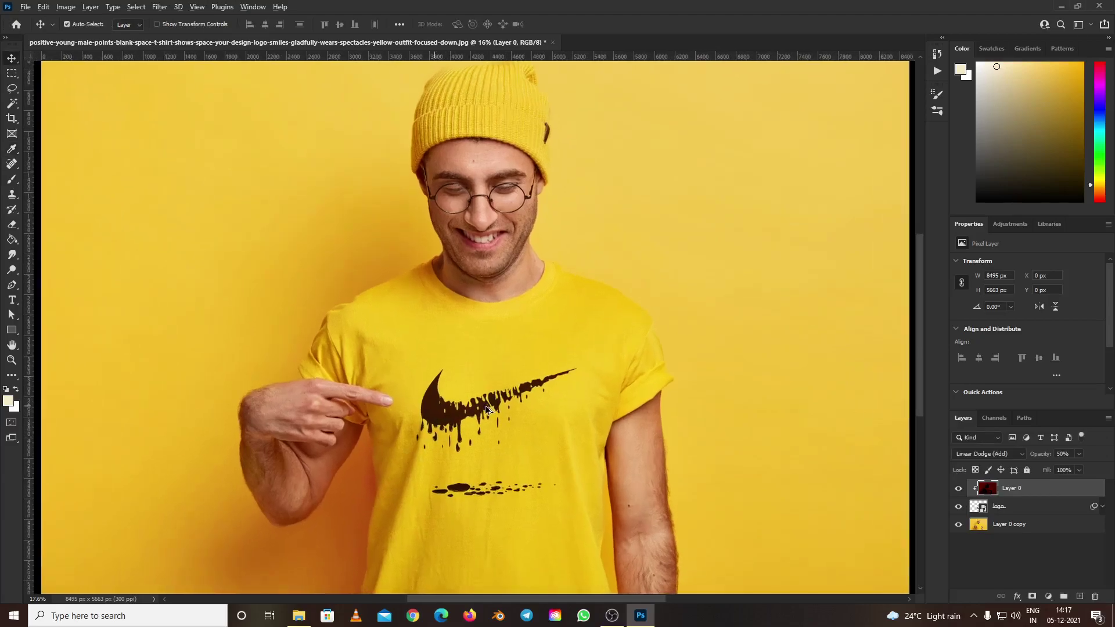
scroll(487, 409, up, 6)
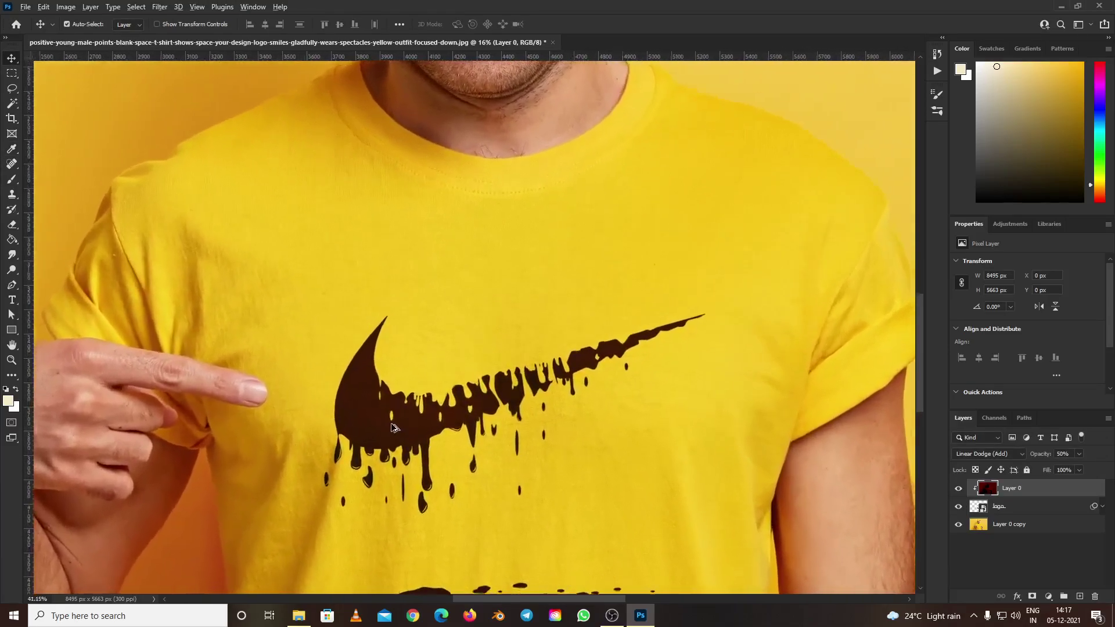
scroll(394, 428, up, 5)
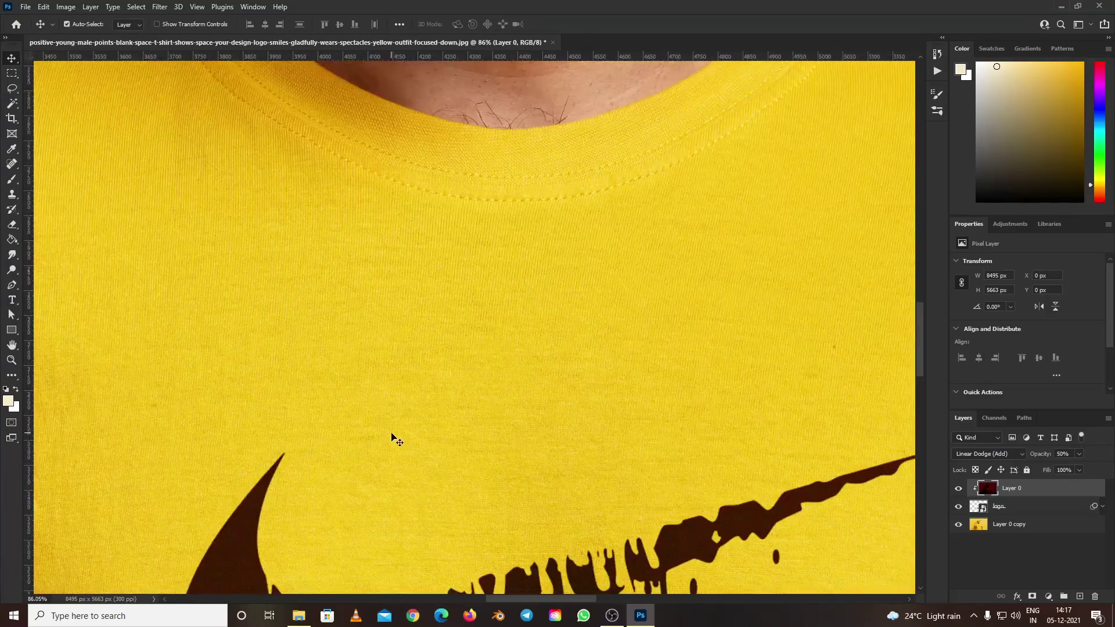
drag(466, 505, 466, 215)
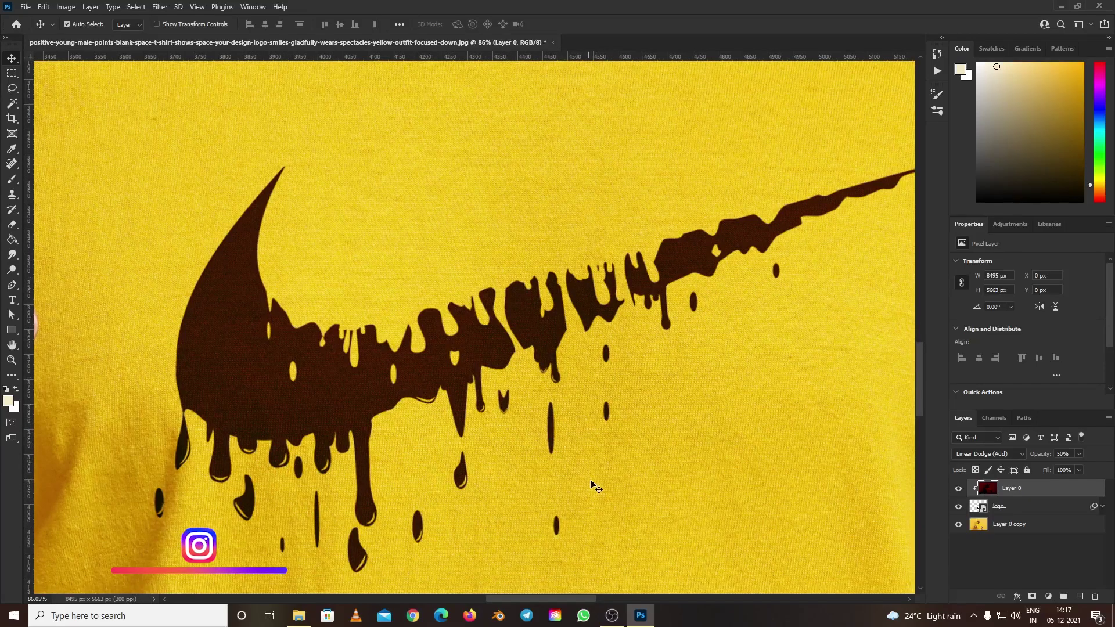
key(ctrl+0)
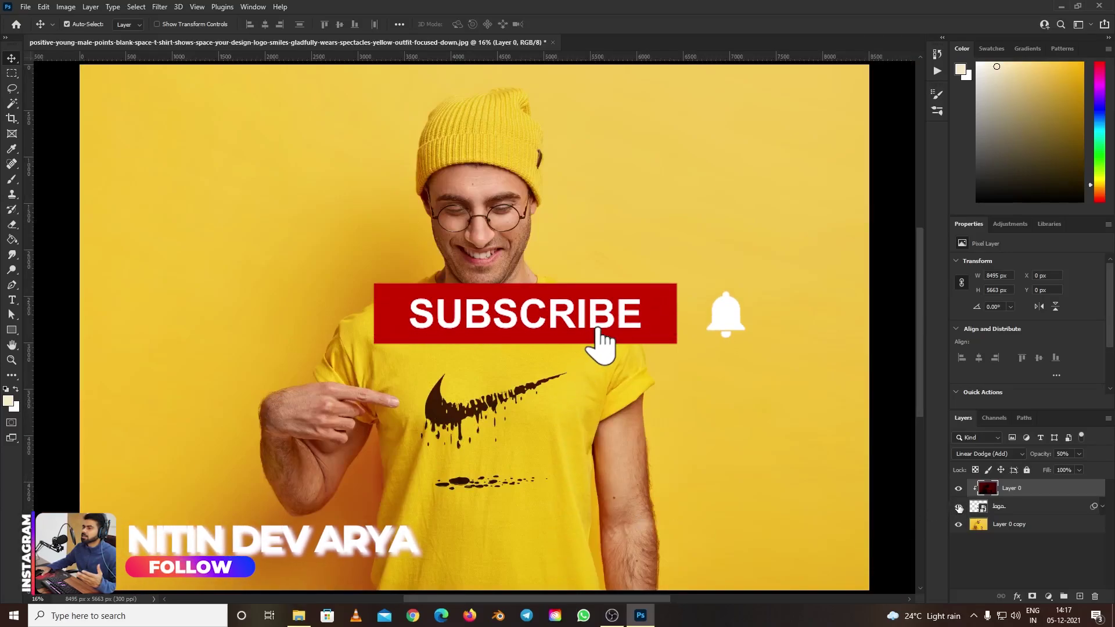
click(959, 489)
click(959, 490)
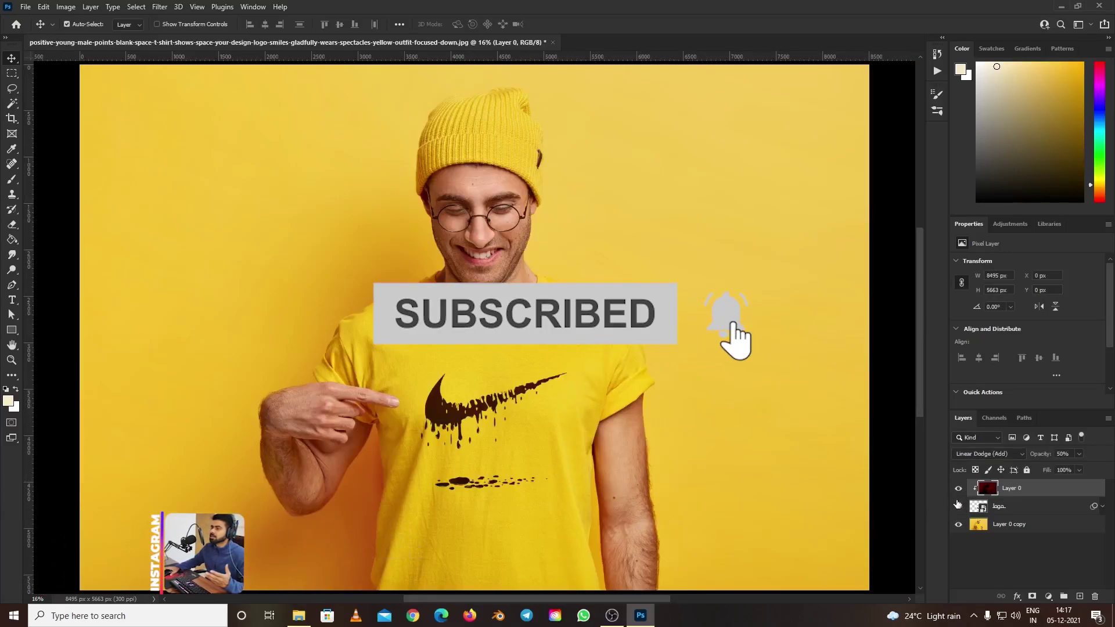